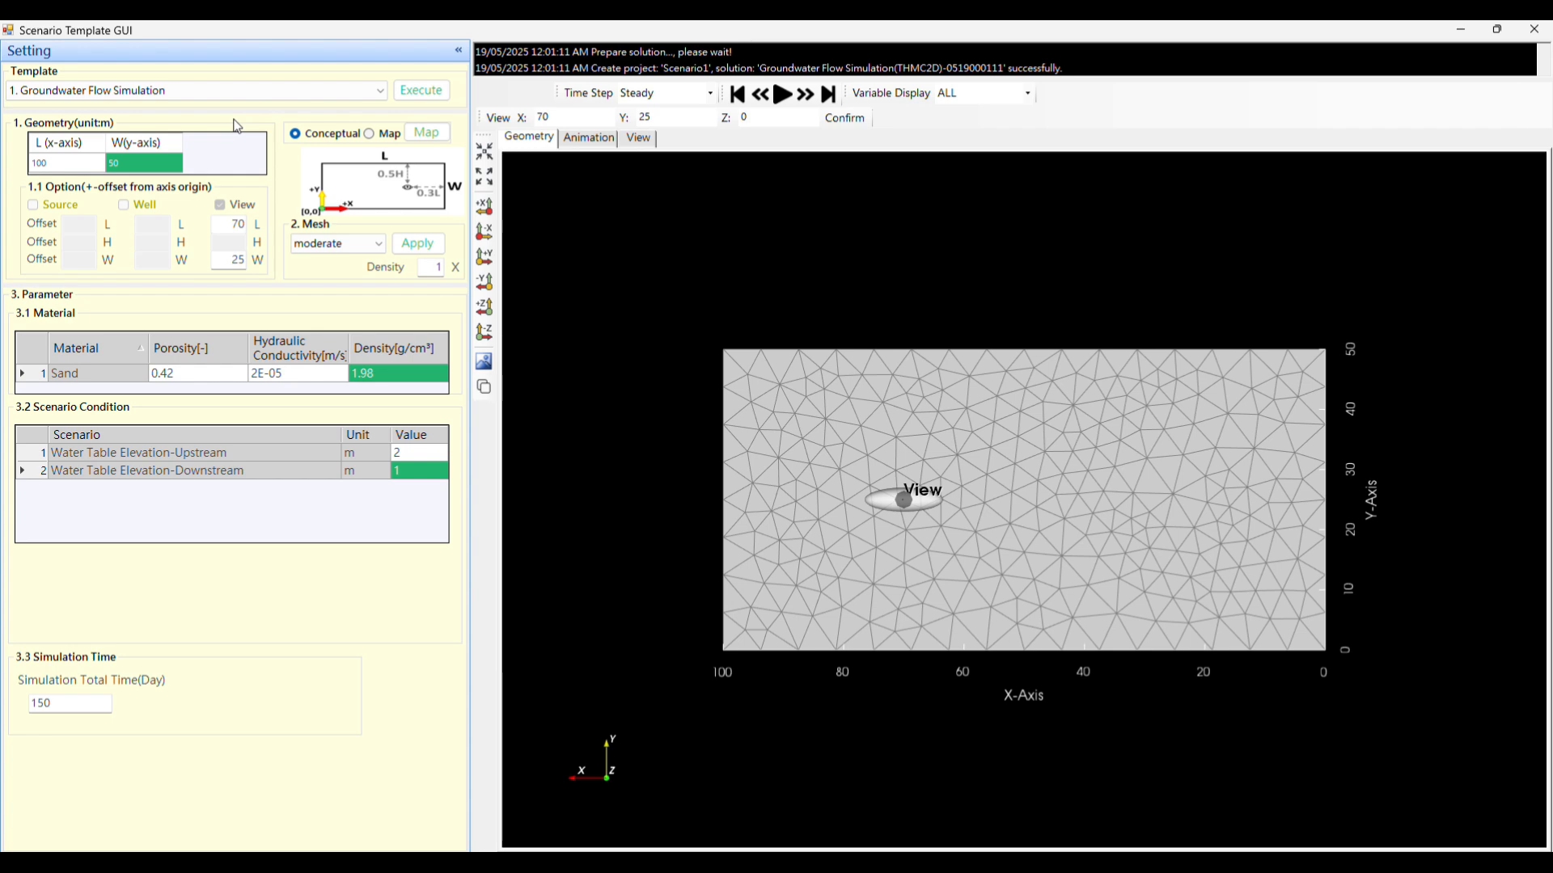
Load the Groundwater Flow Simulation template and check the length and width of its geometry.
click(261, 93)
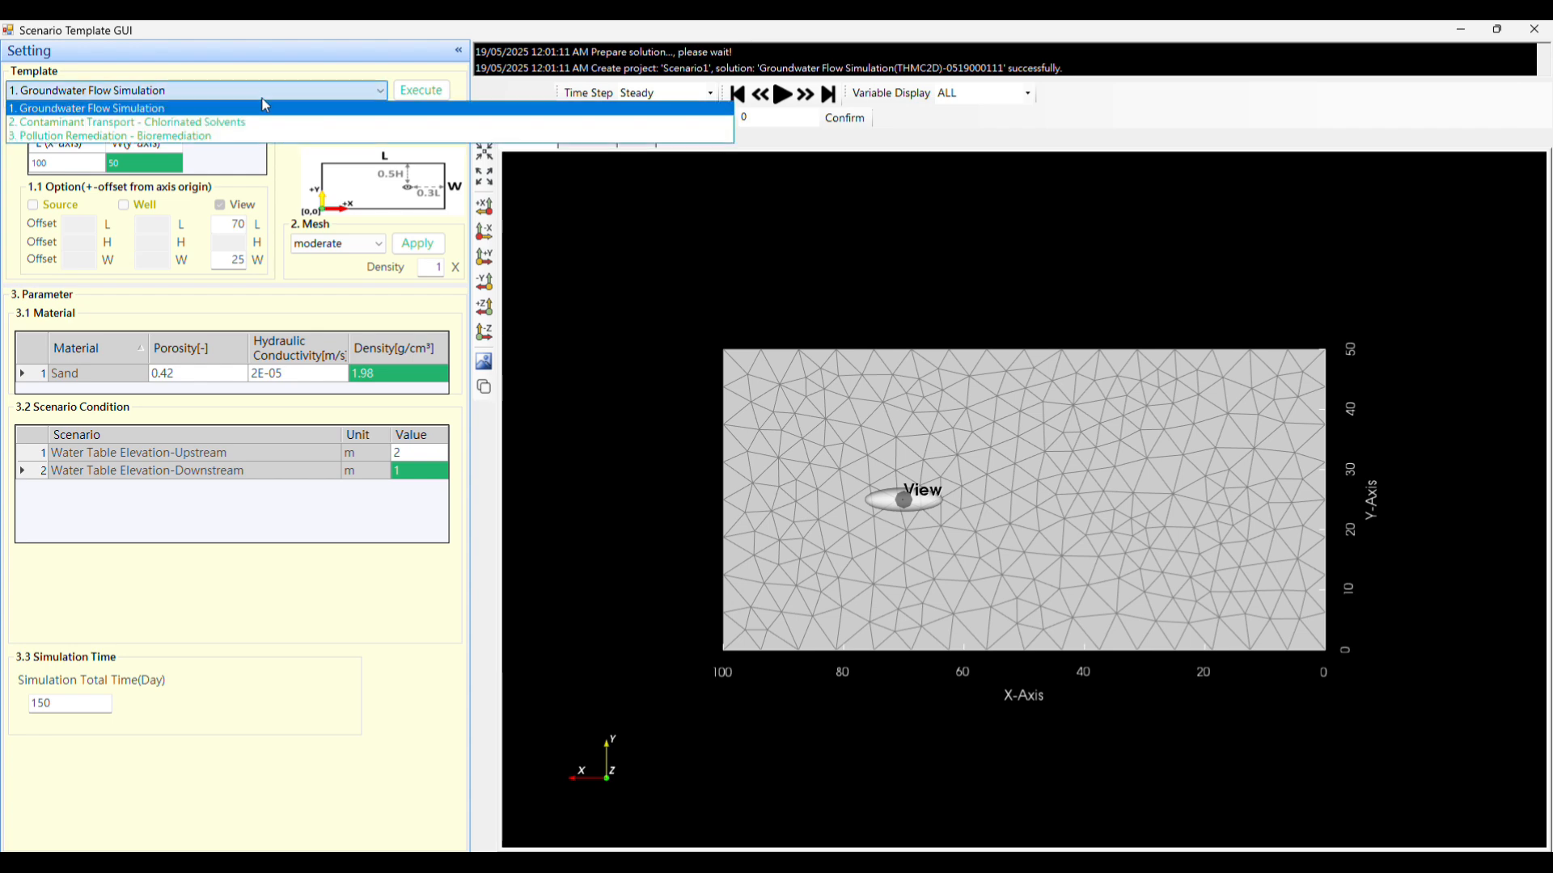
click(201, 113)
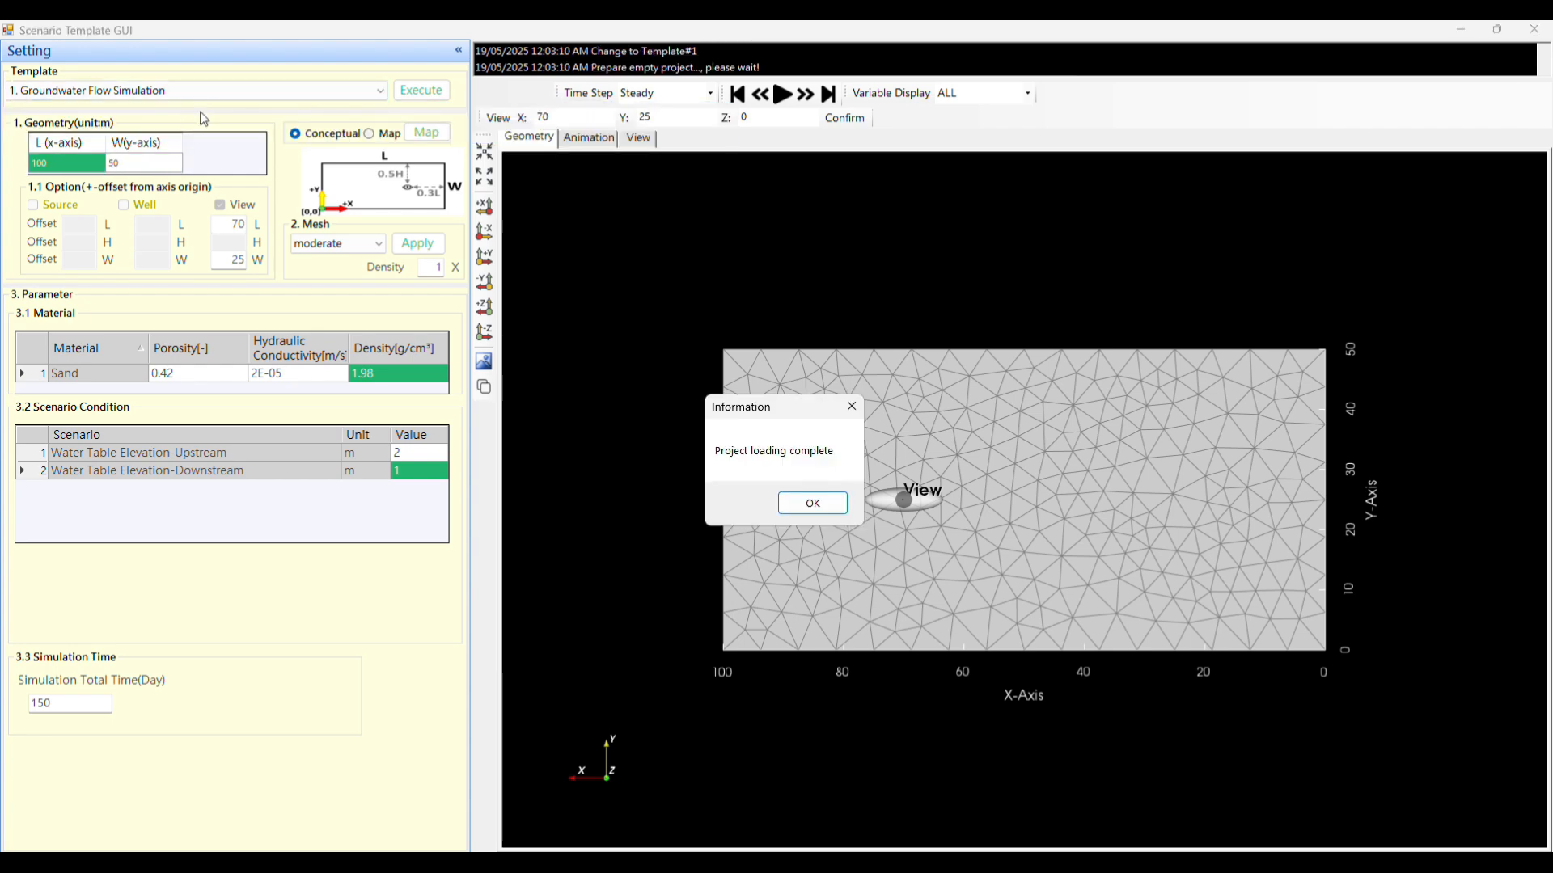
click(64, 142)
click(142, 165)
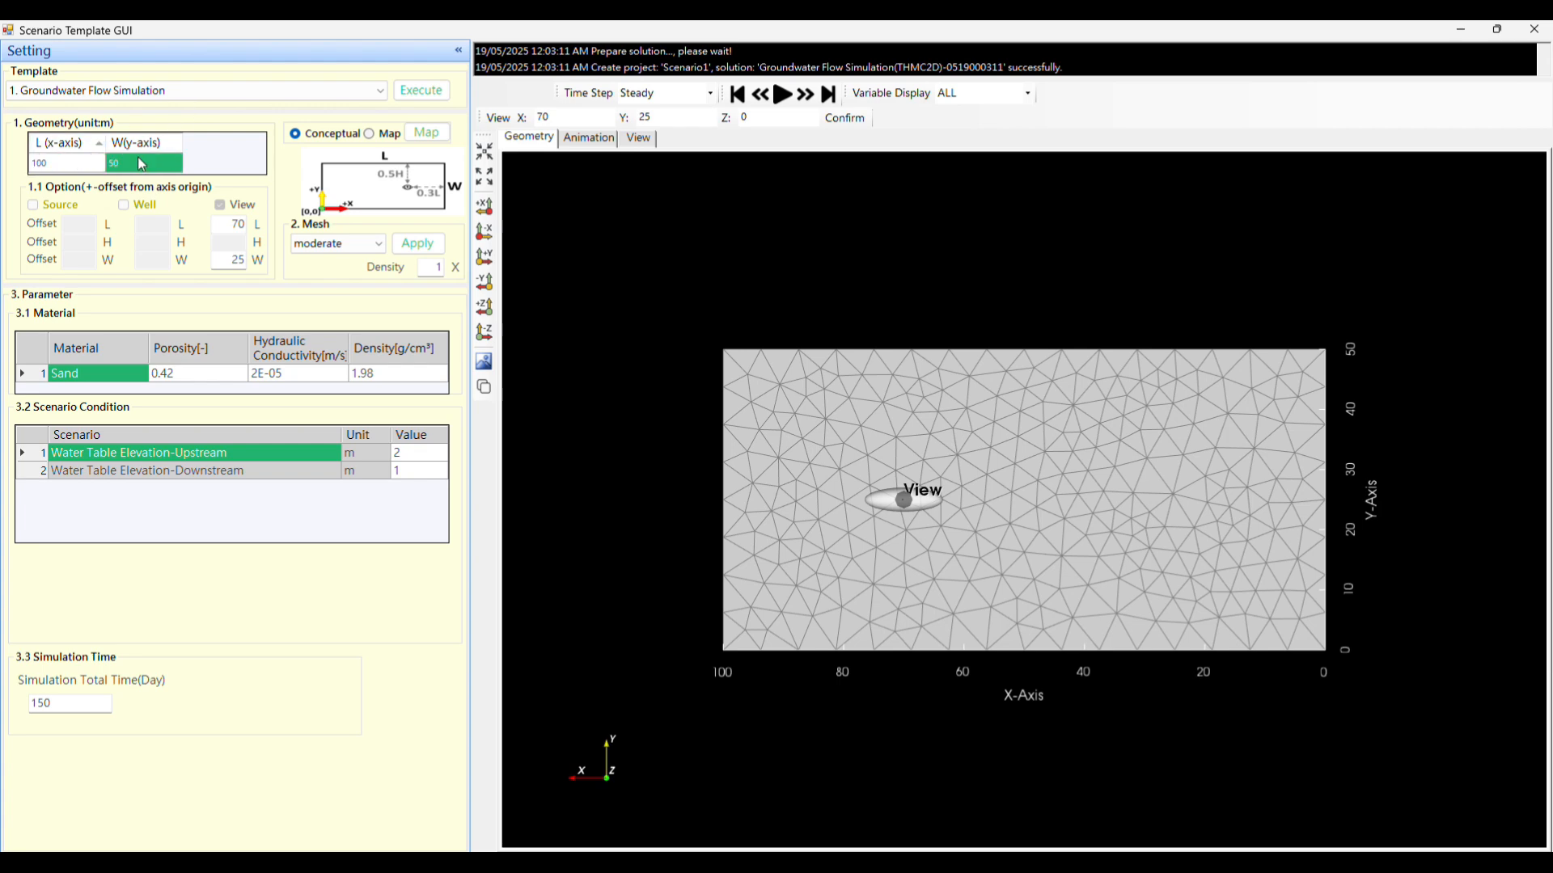
Look over the mesh type, material properties, water table elevations and total simulation time of the loaded template.
click(376, 249)
click(374, 247)
click(230, 376)
click(279, 376)
click(356, 378)
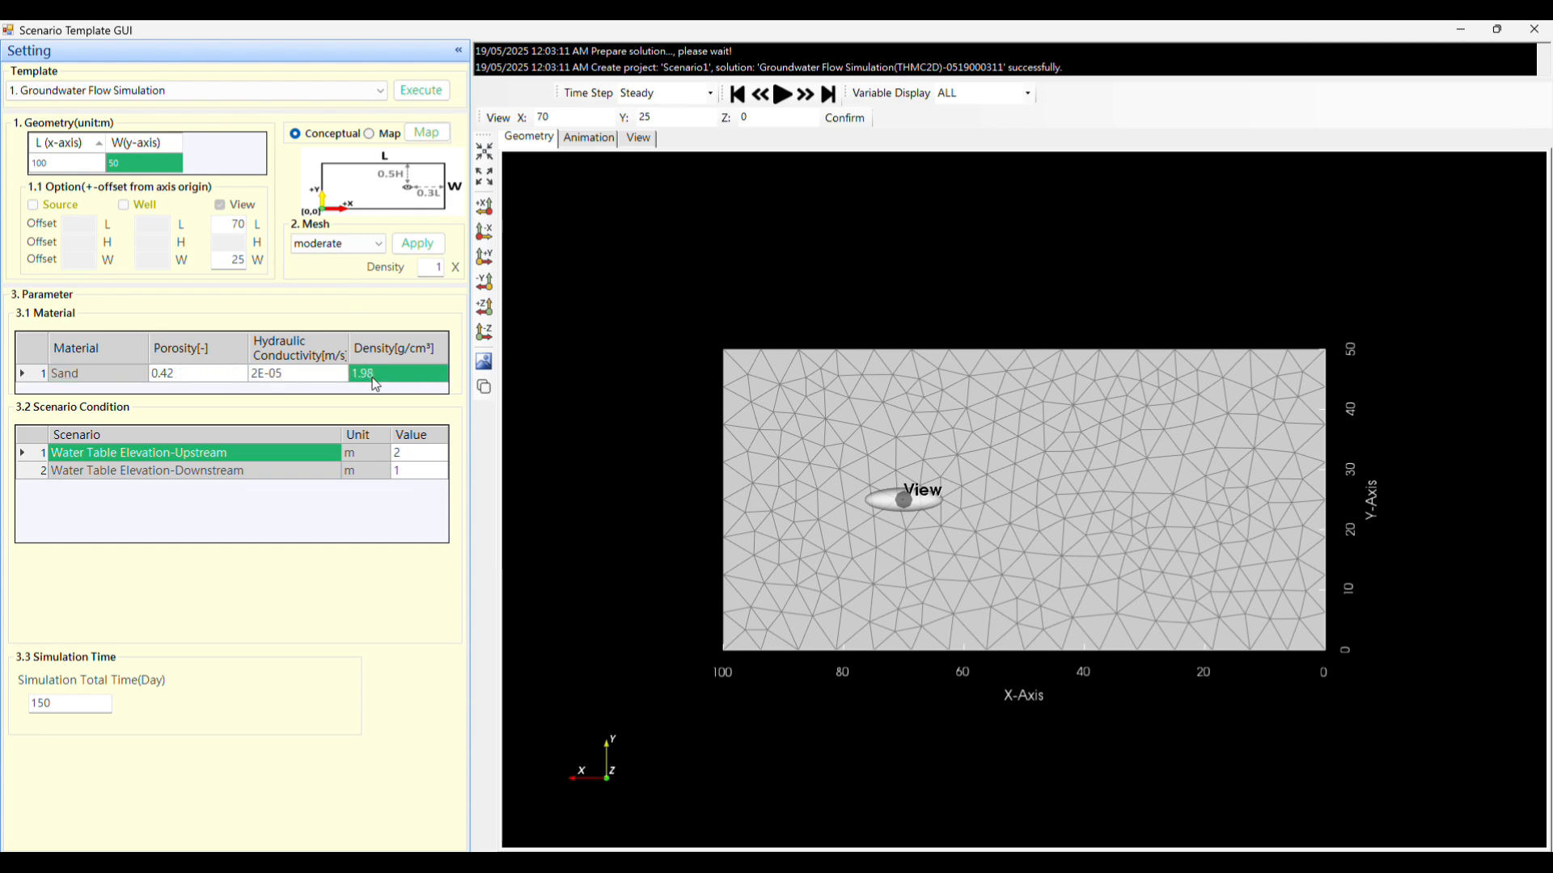
click(415, 455)
click(417, 471)
click(87, 711)
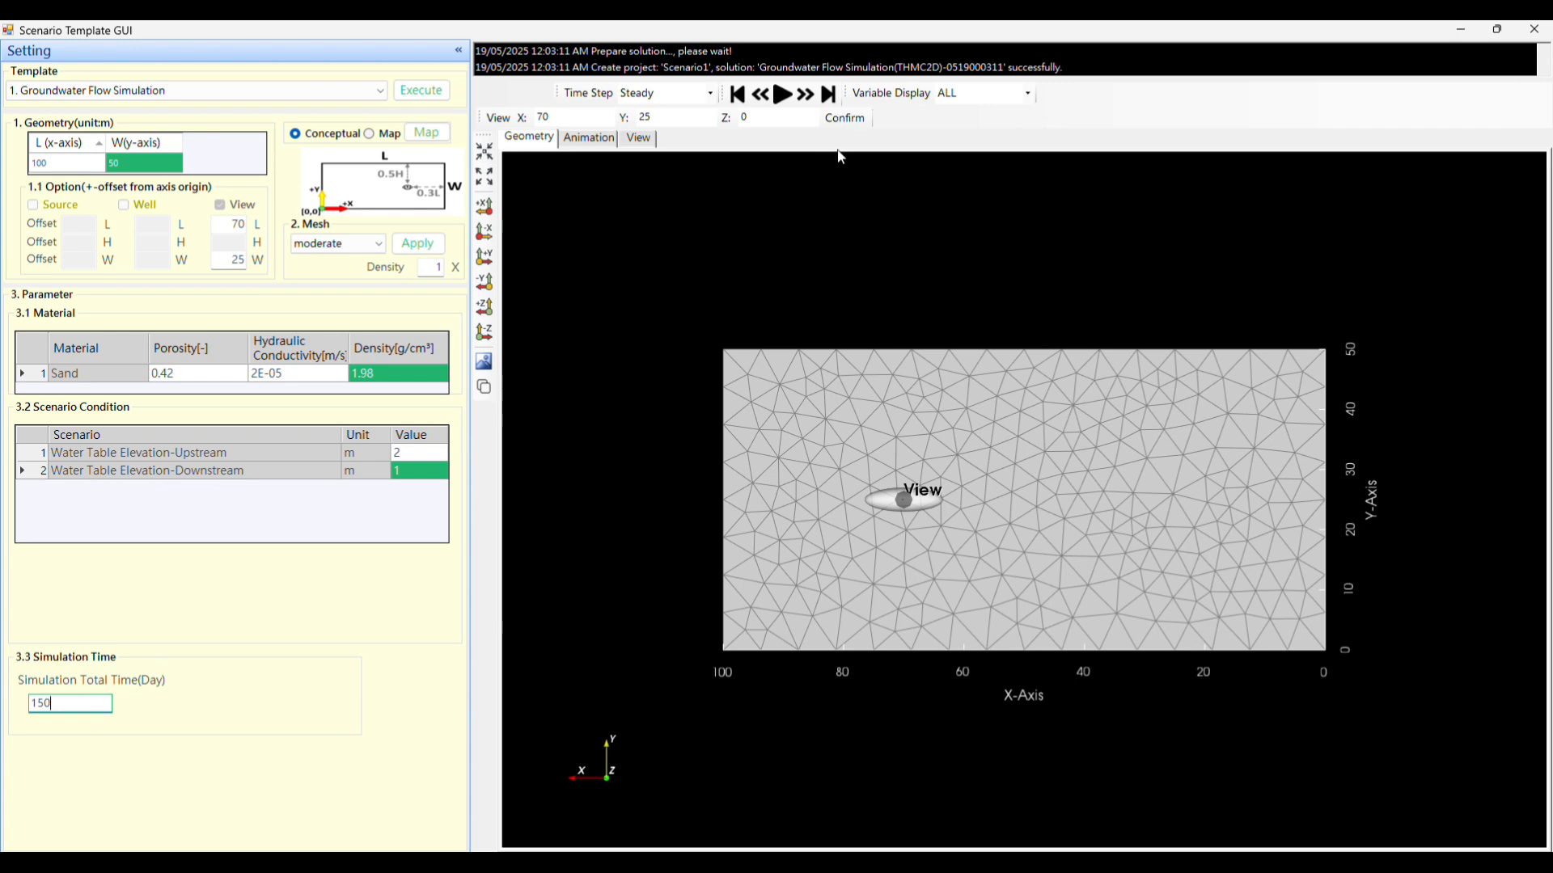
Check the project creation log, and view the animation and the observation point charts.
click(902, 52)
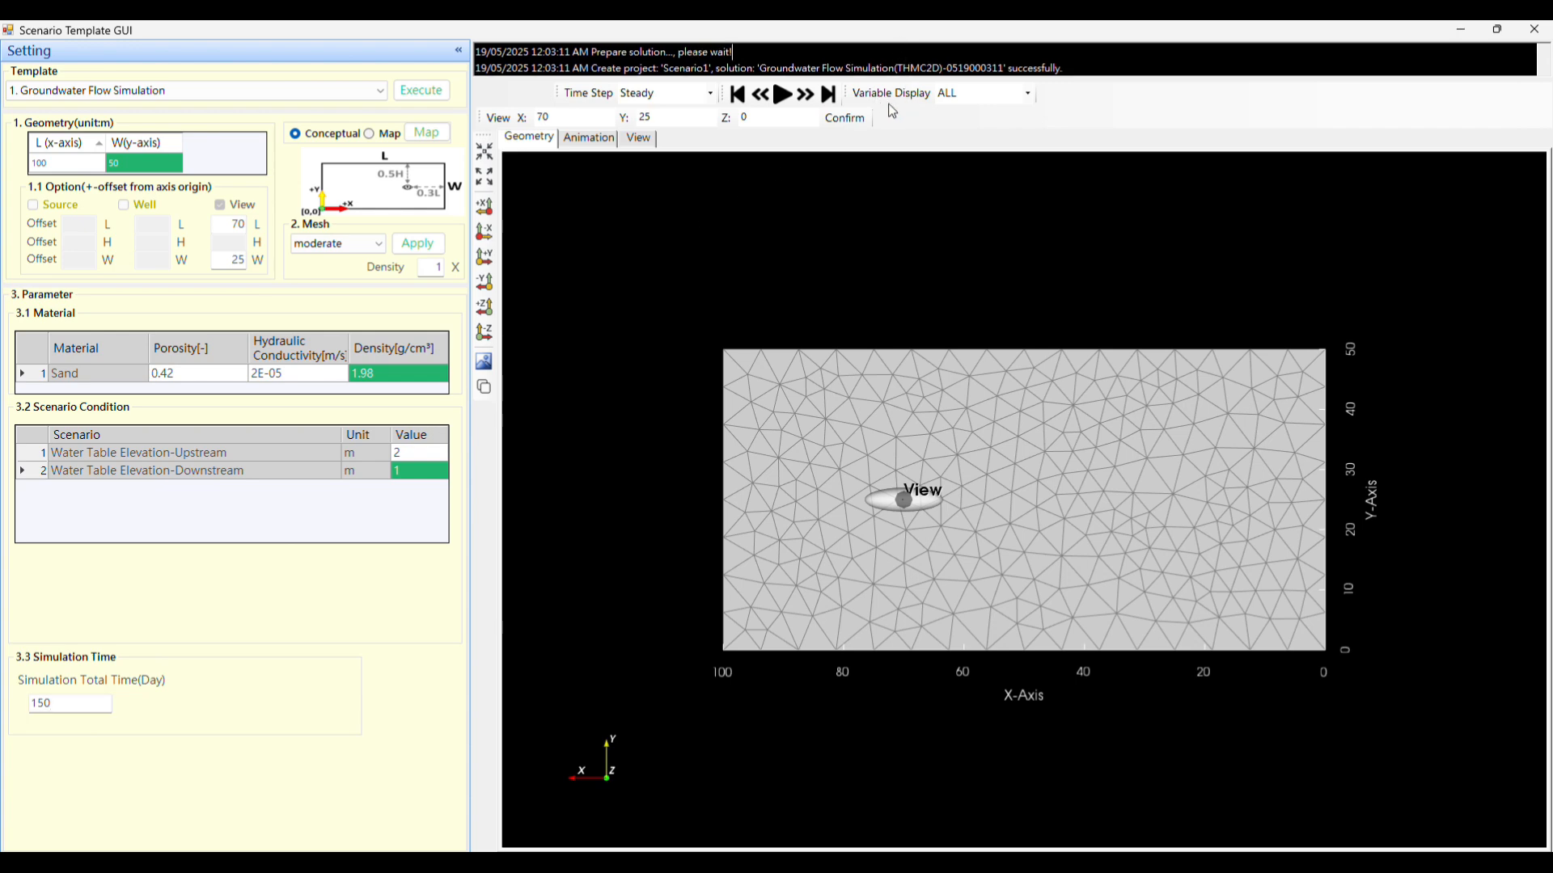
click(1097, 64)
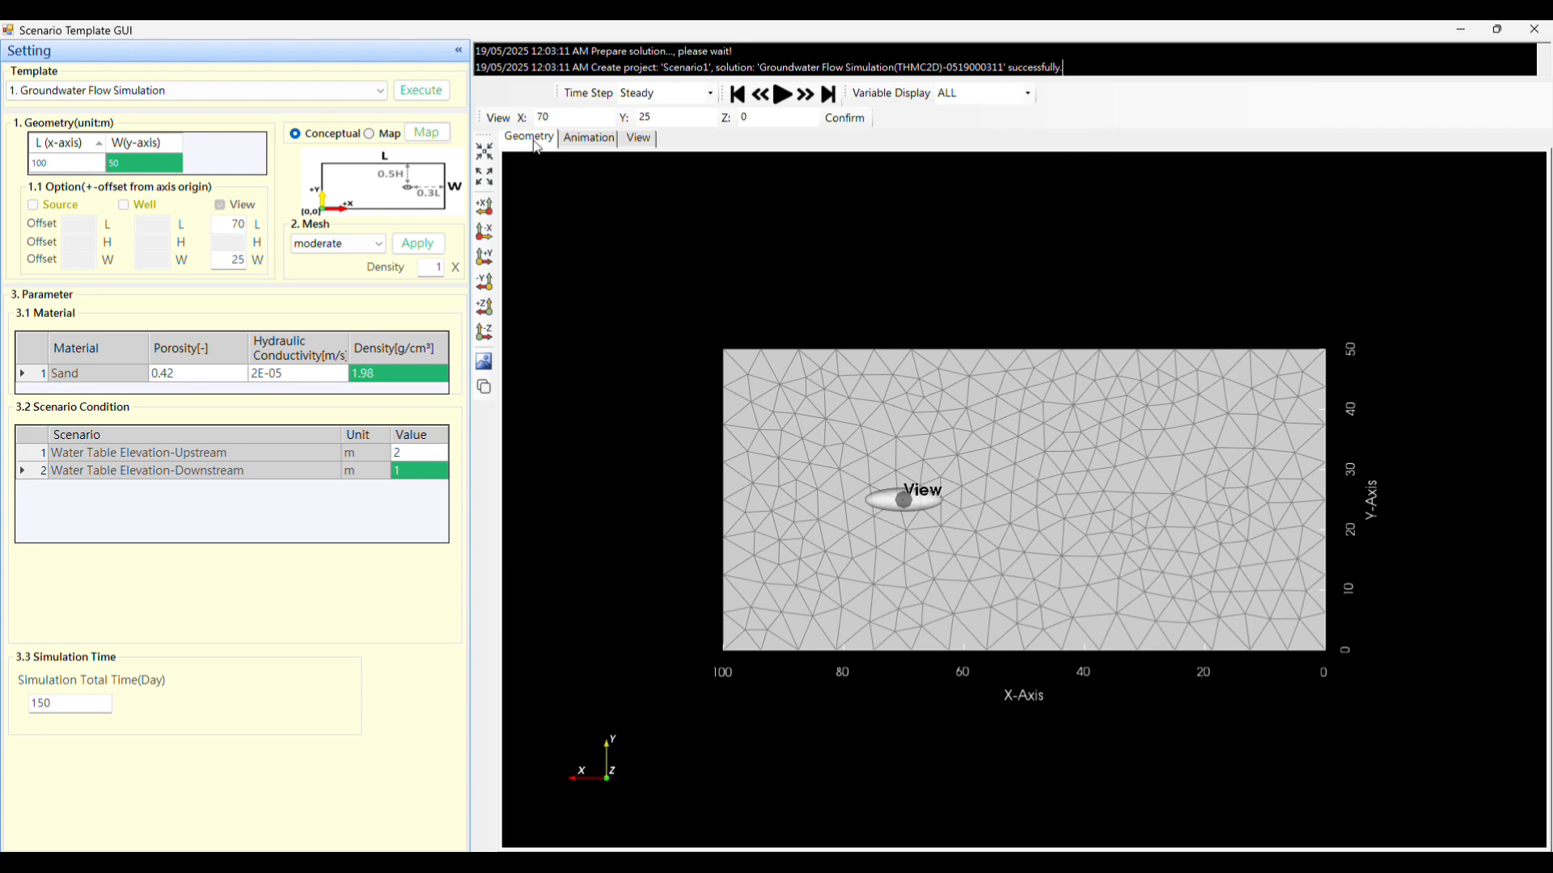
click(584, 139)
click(637, 142)
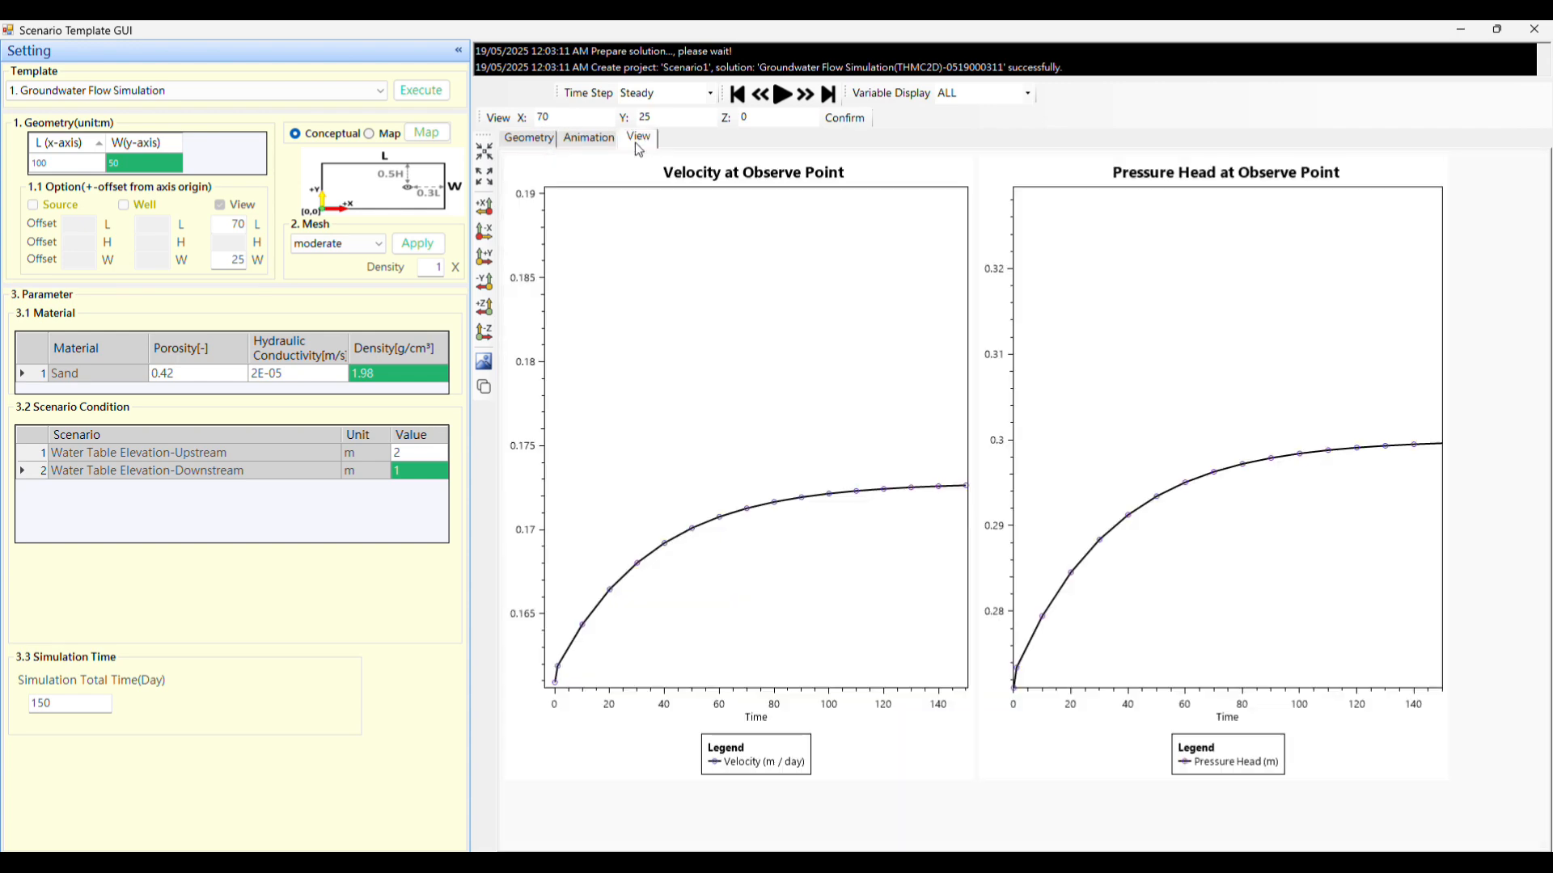
Play the results through to the last time step and confirm the observation point's coordinates.
click(782, 96)
click(782, 98)
click(822, 99)
click(688, 117)
key(Tab)
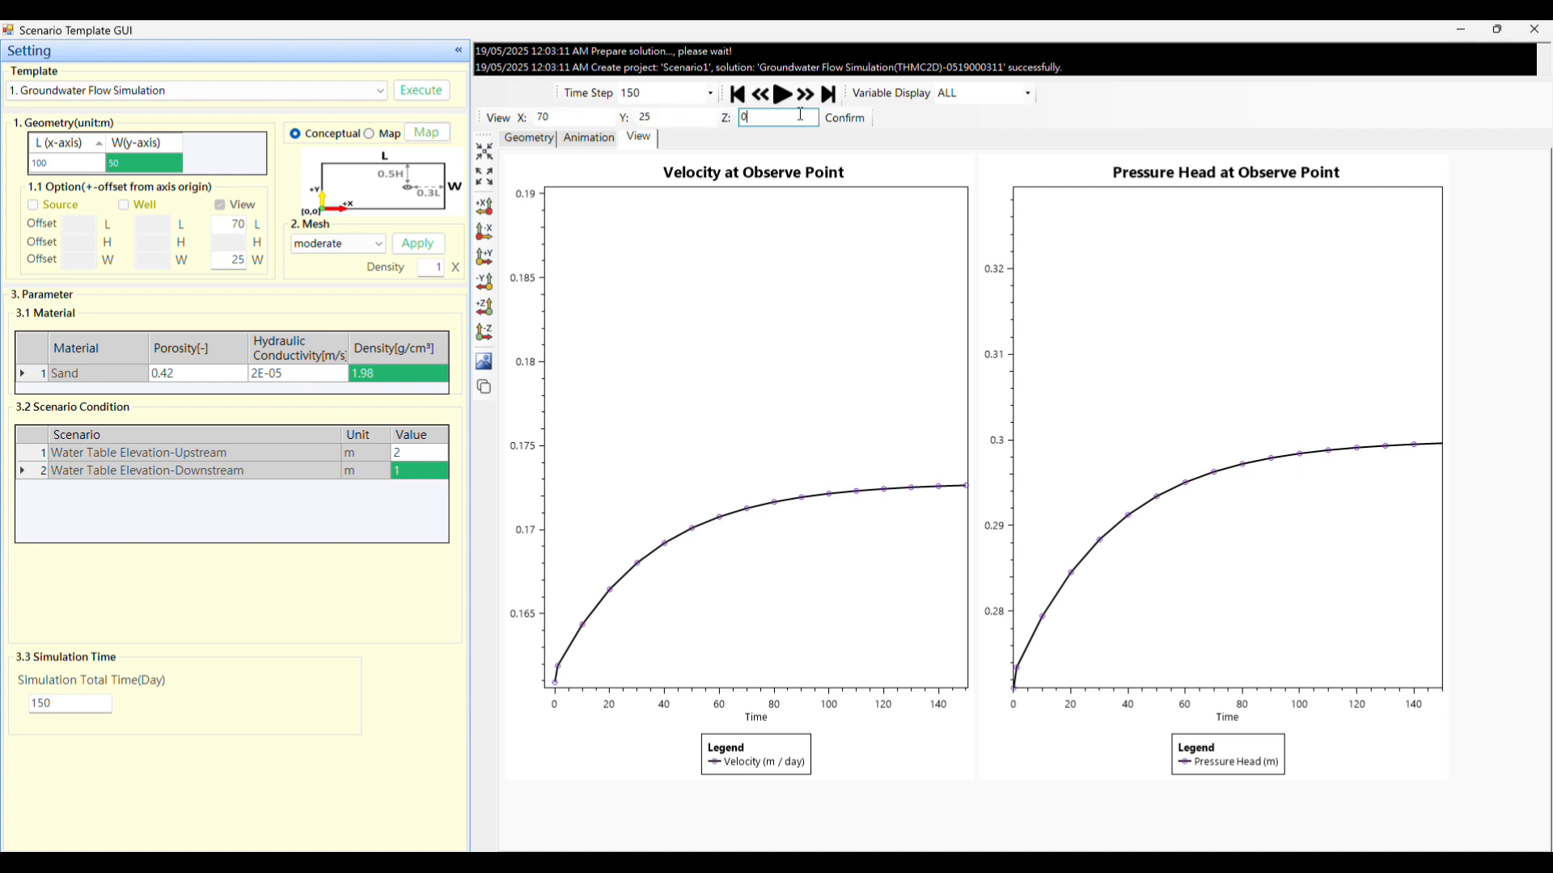
click(845, 118)
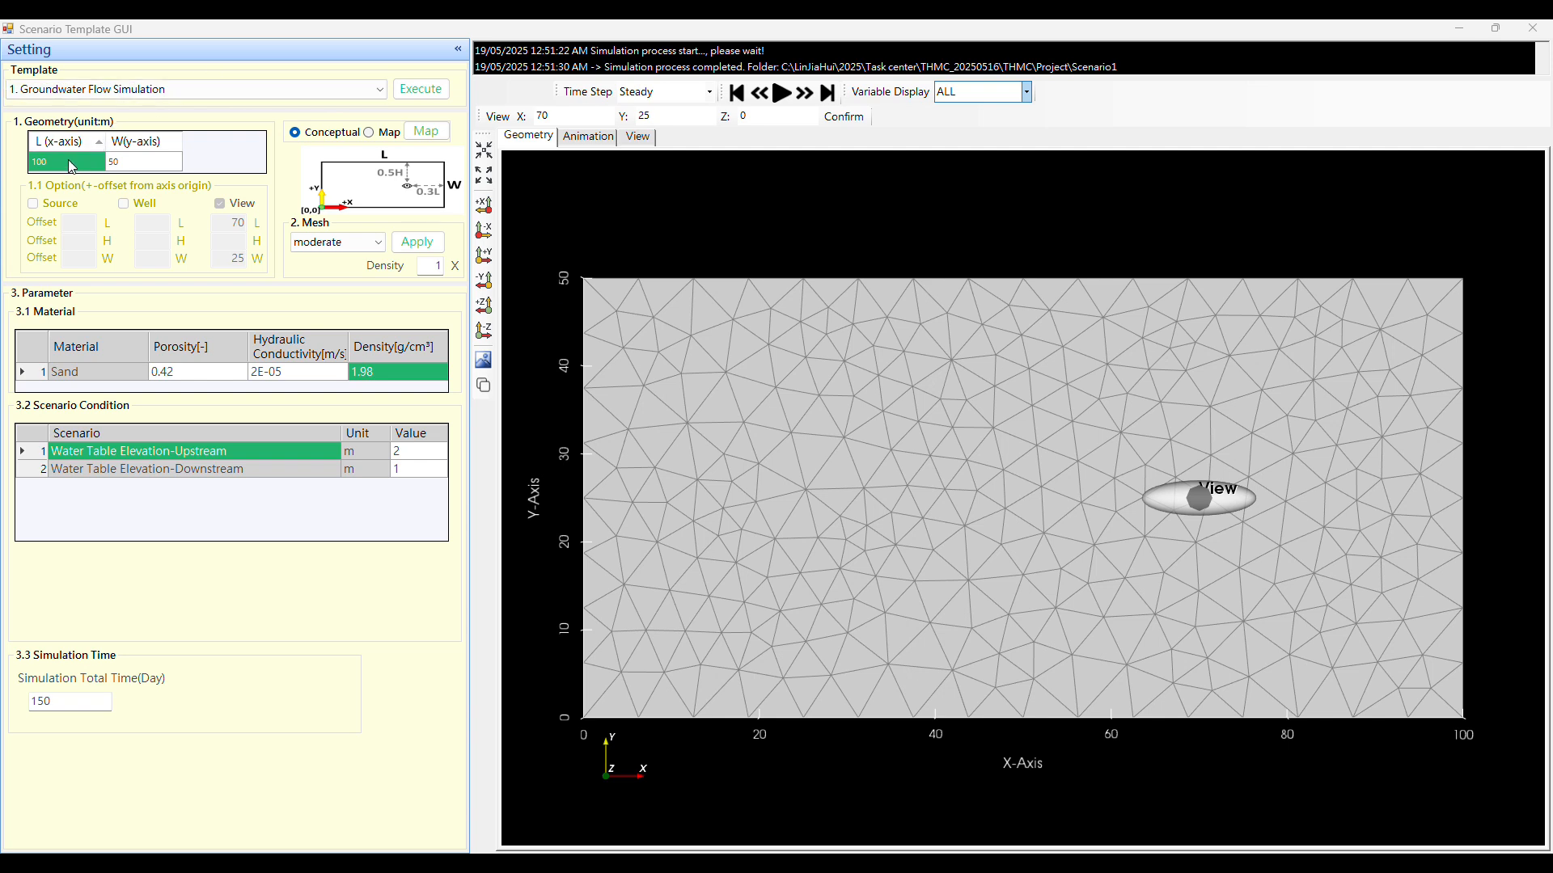
Choose the conceptual geometry mode and the moderate mesh type for the domain.
click(135, 163)
click(135, 163)
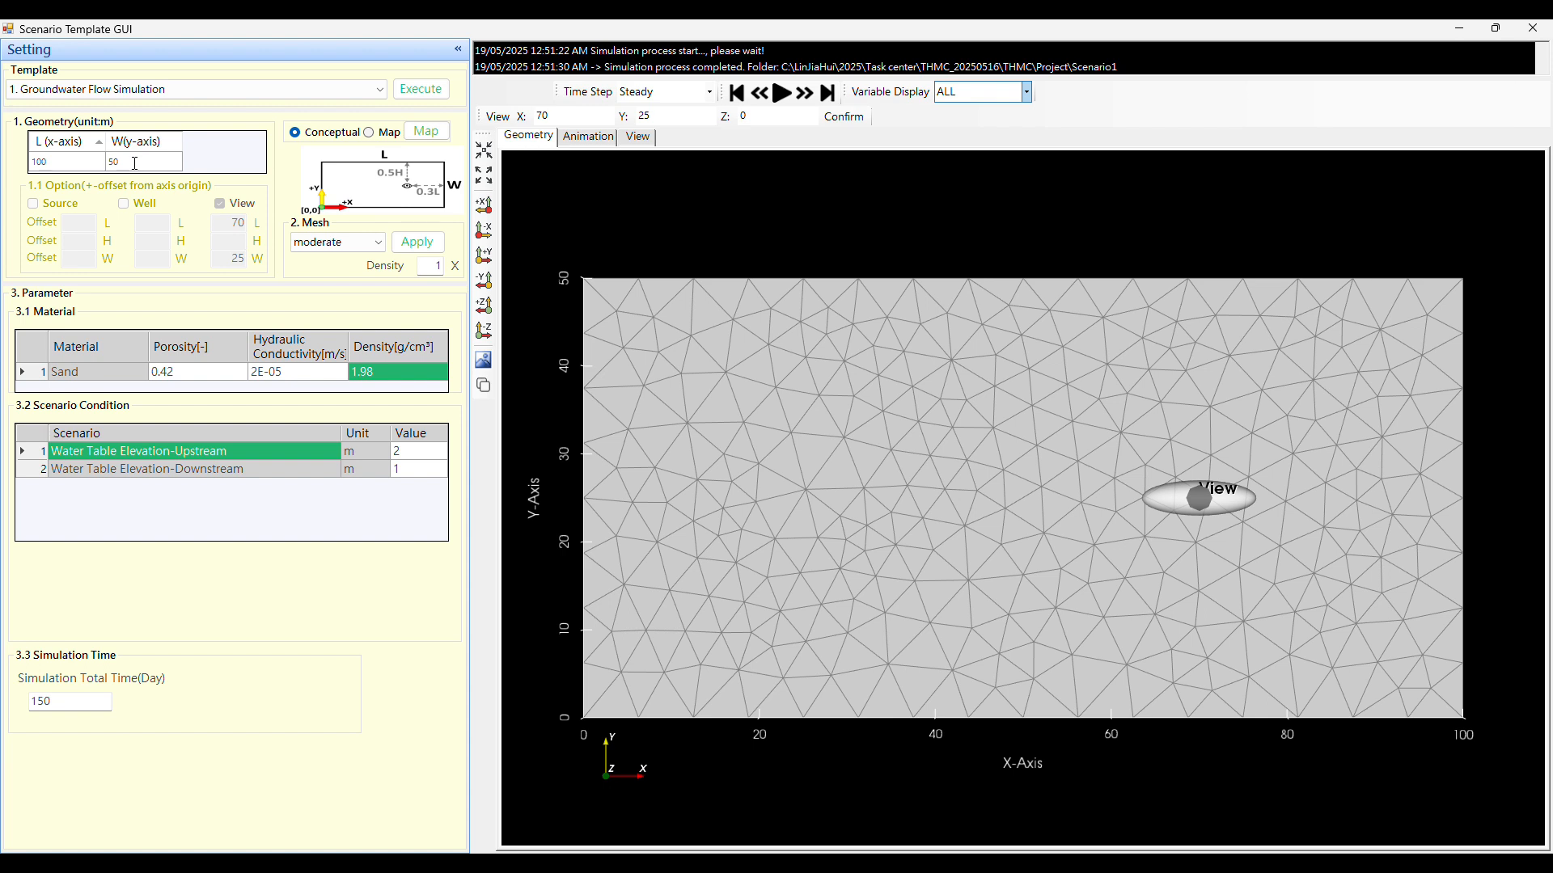
click(299, 136)
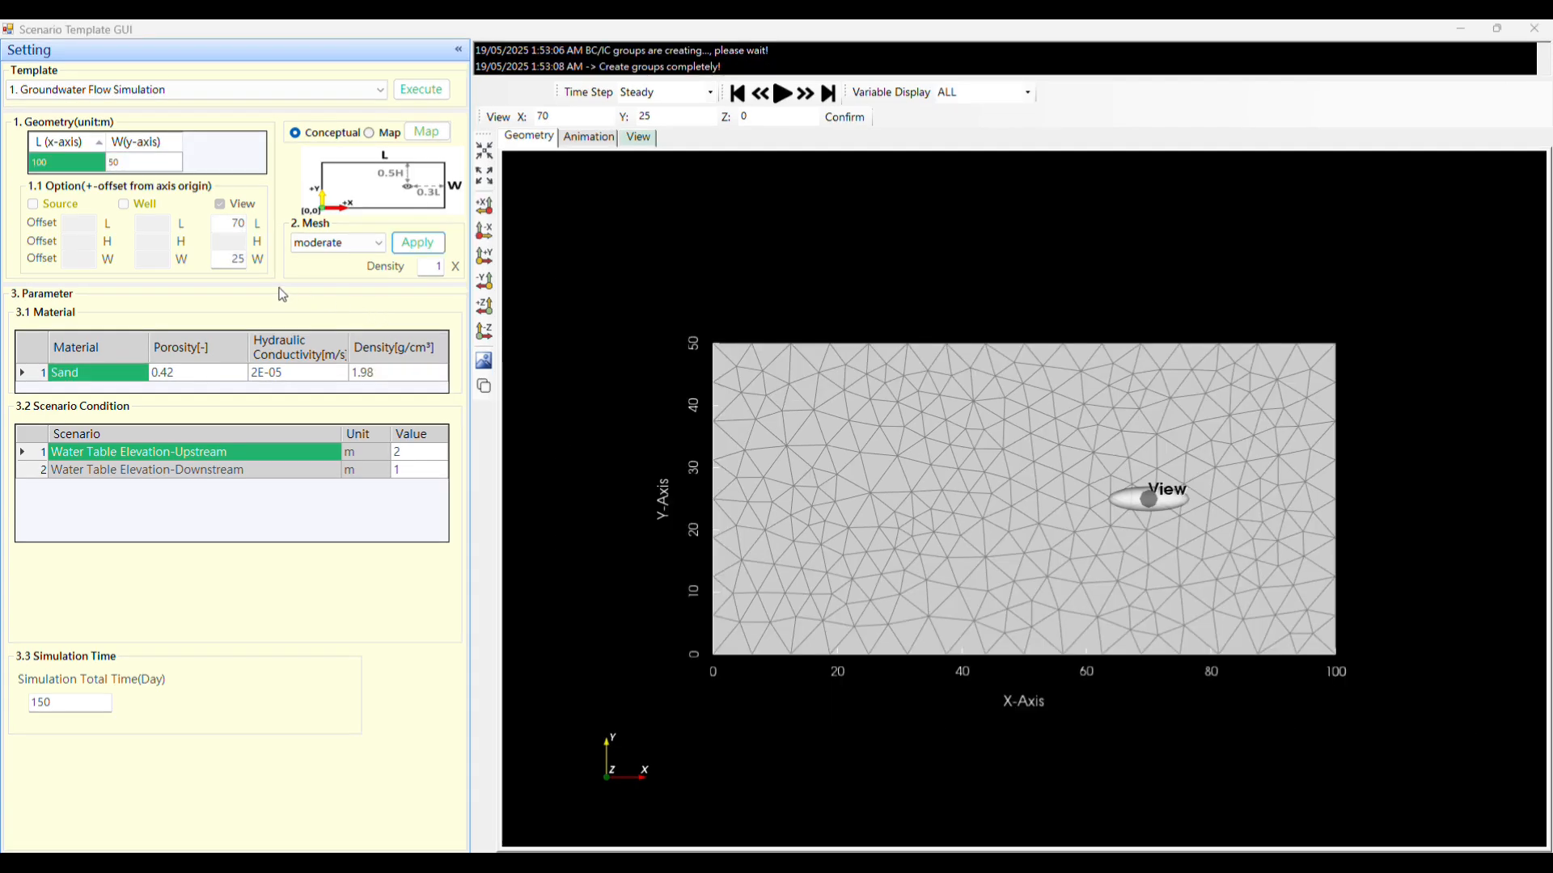
click(362, 244)
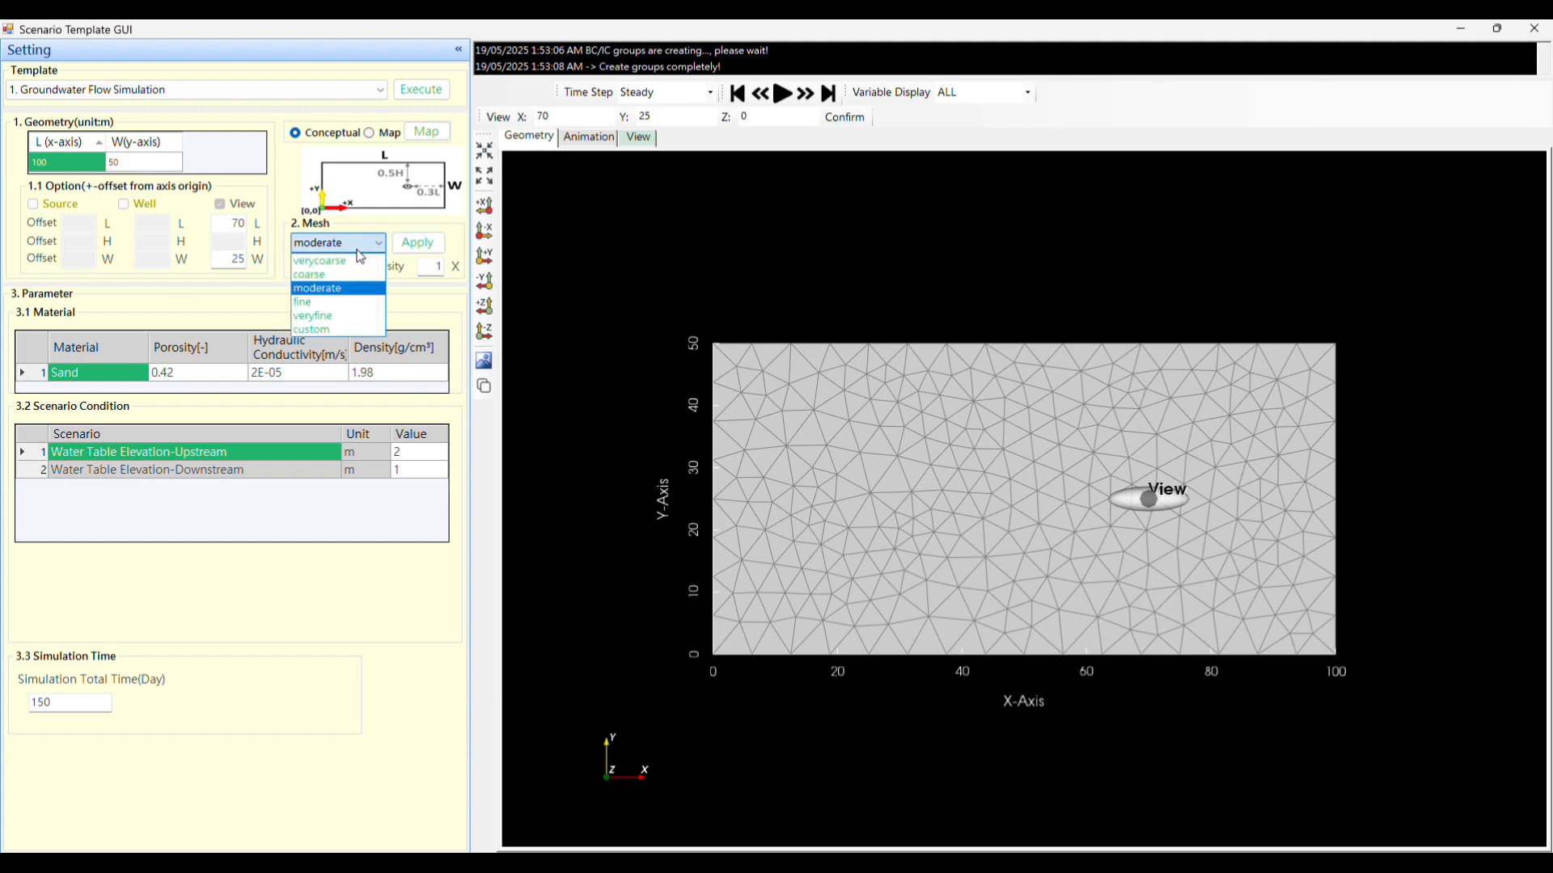
click(329, 289)
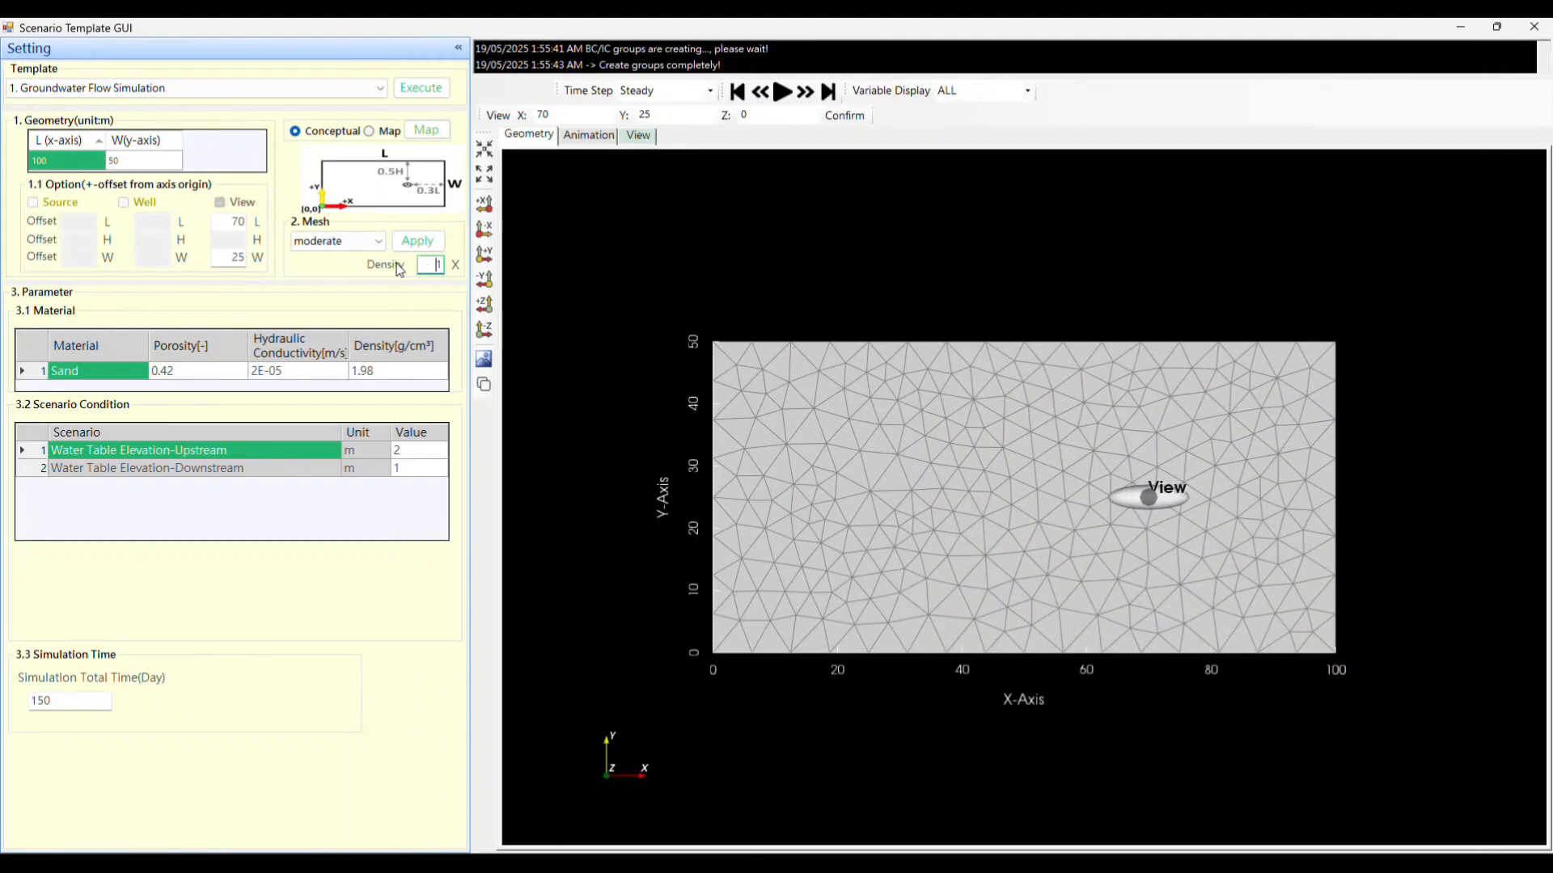
click(381, 246)
click(349, 293)
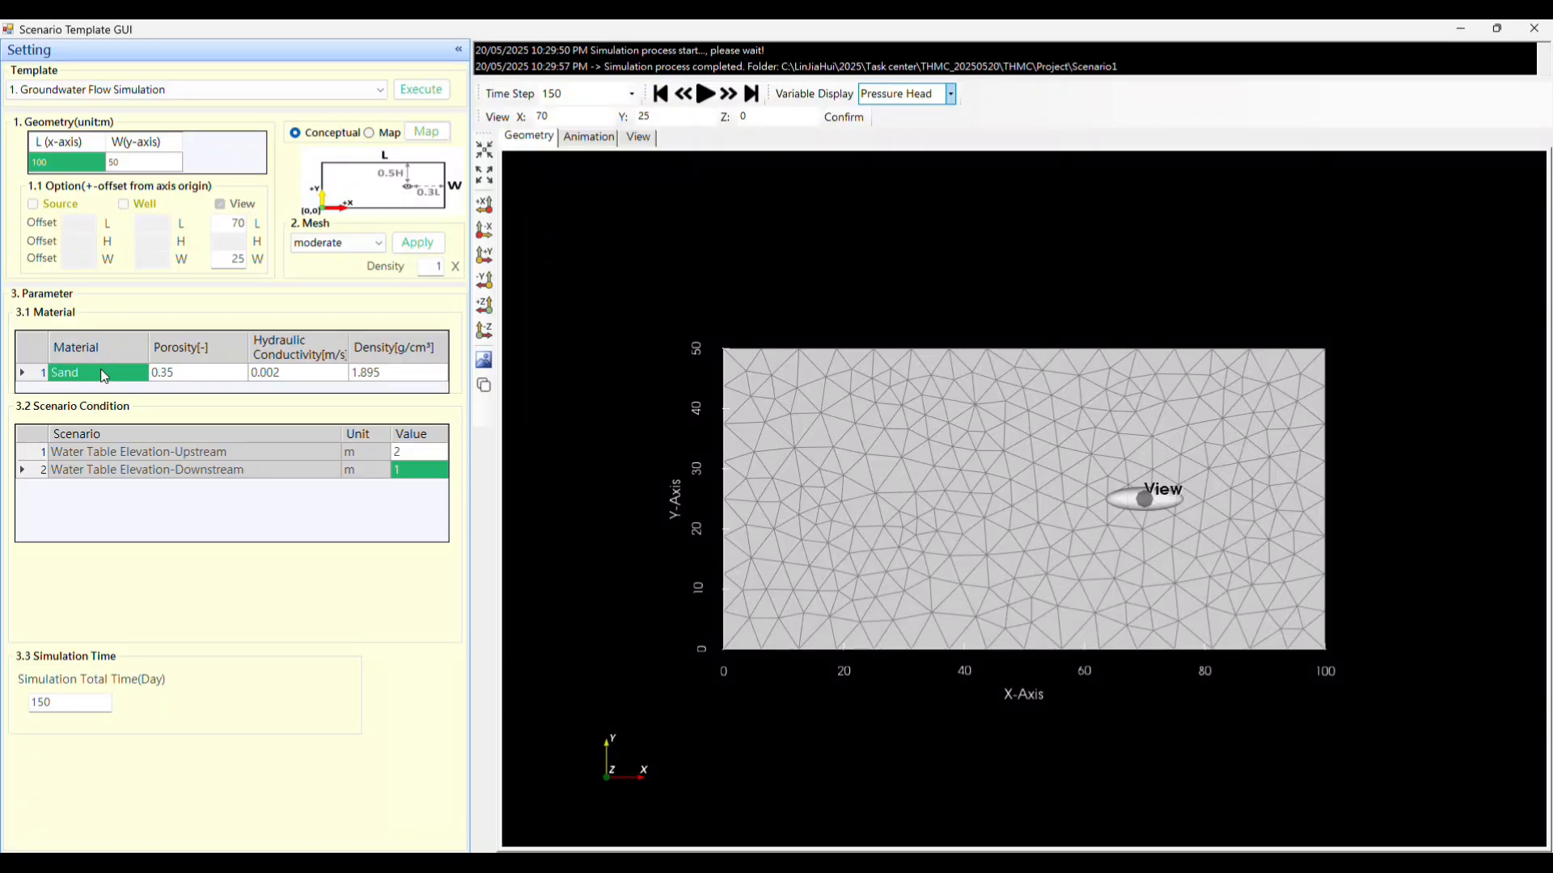
Examine the sand's porosity, hydraulic conductivity and density in the material parameters.
click(221, 358)
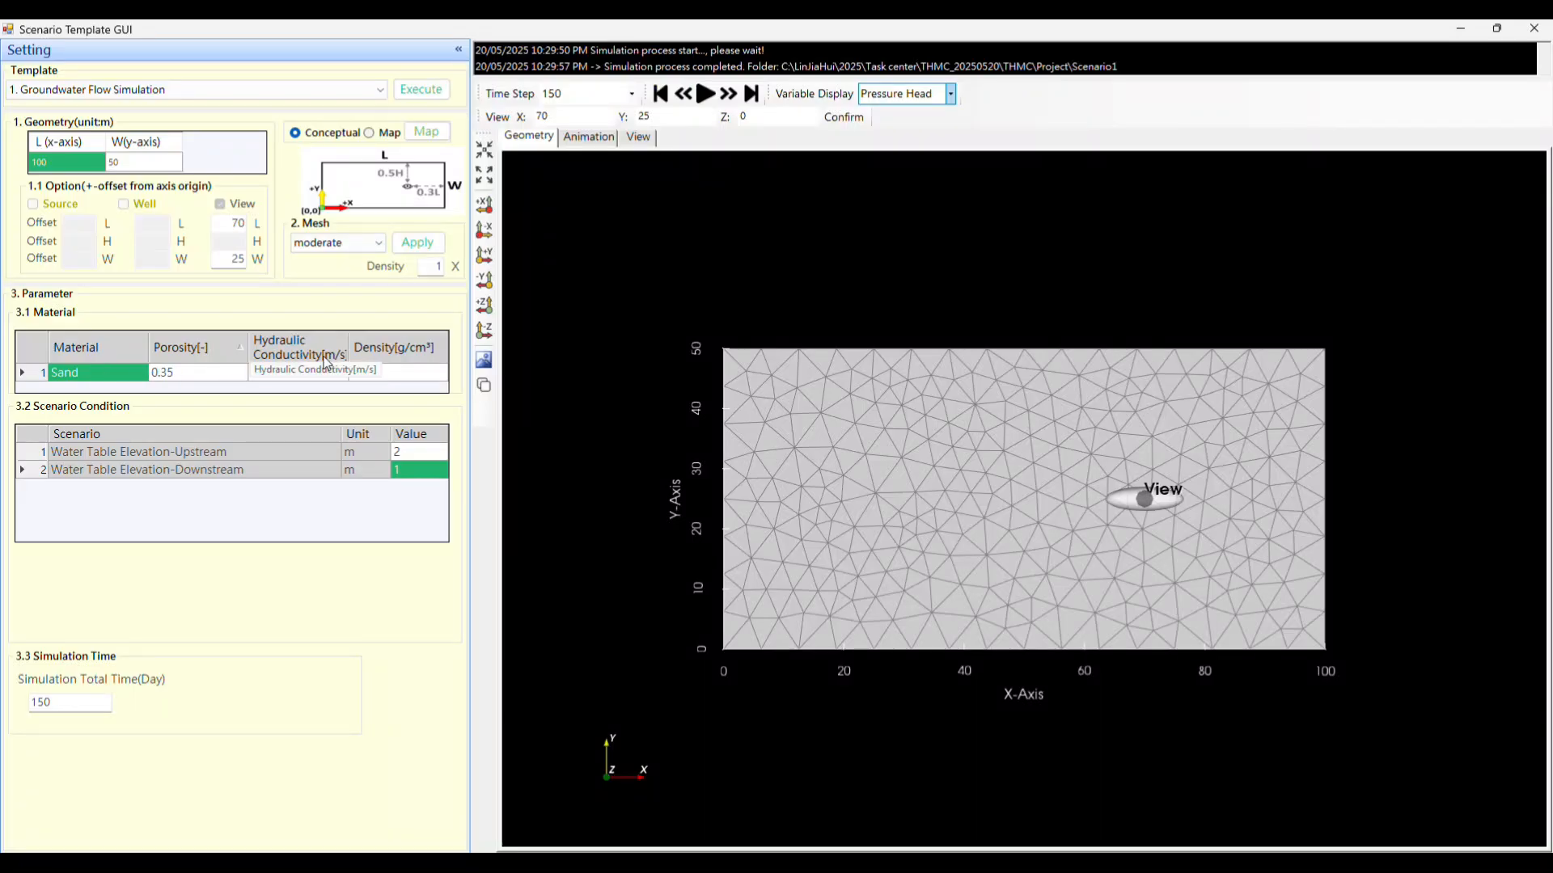
click(401, 356)
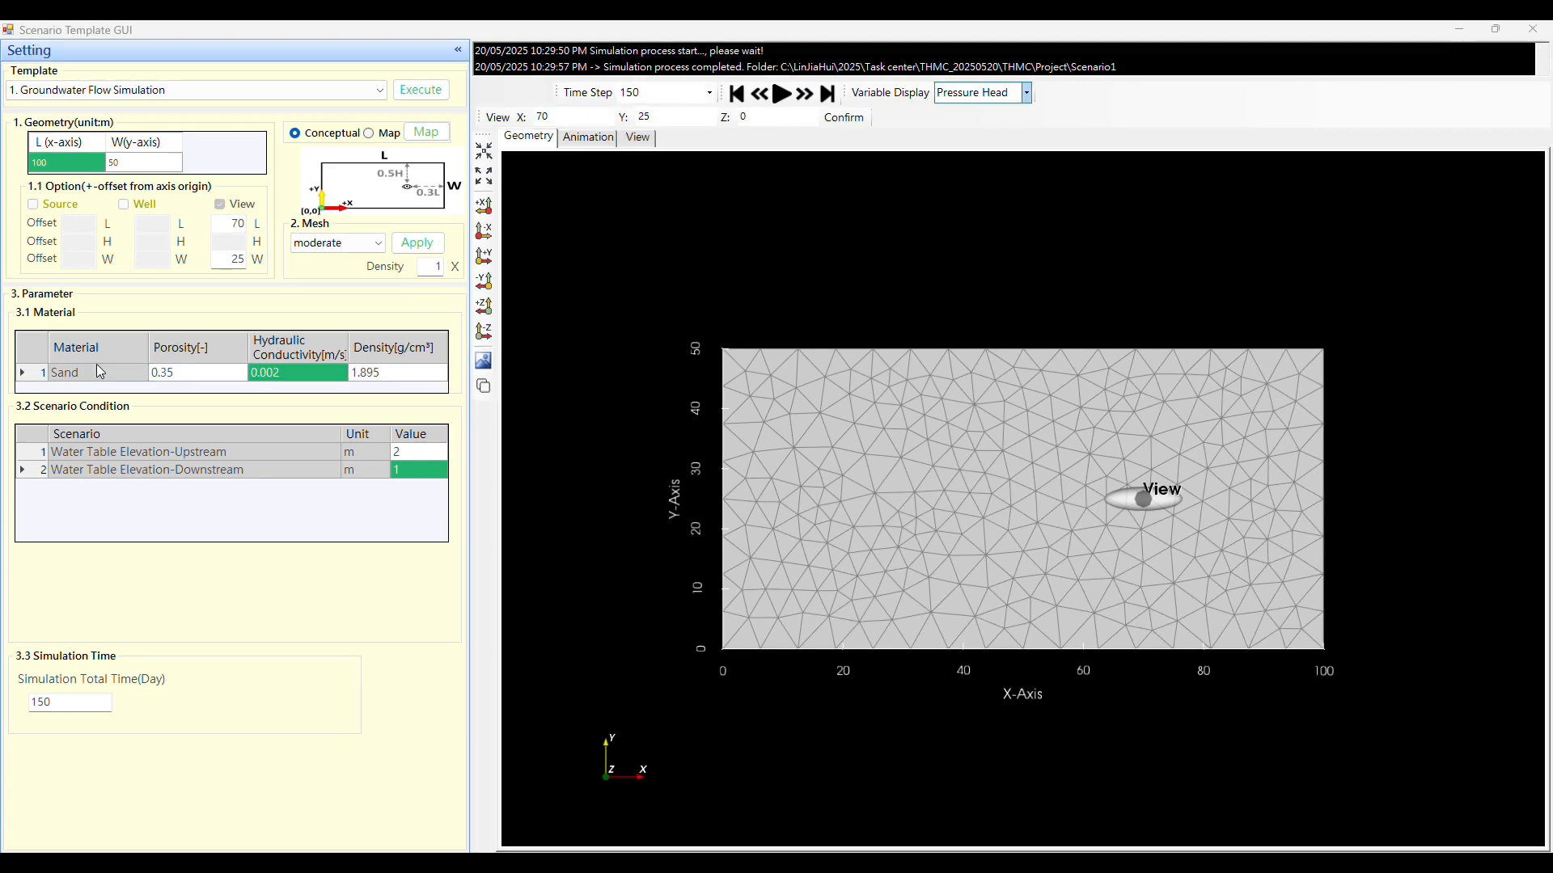
click(96, 368)
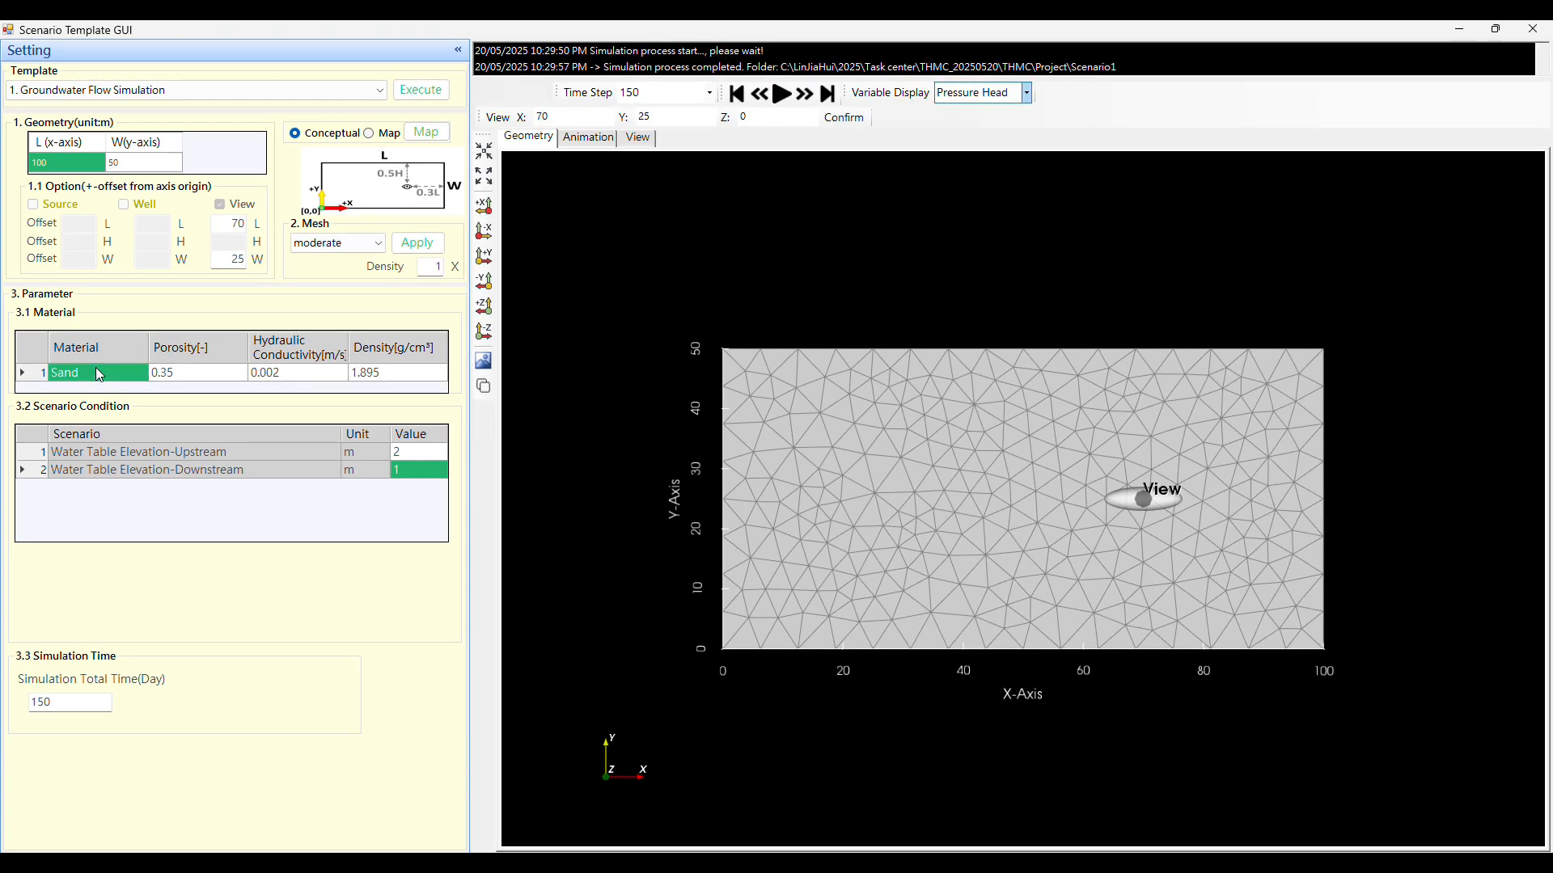
click(210, 373)
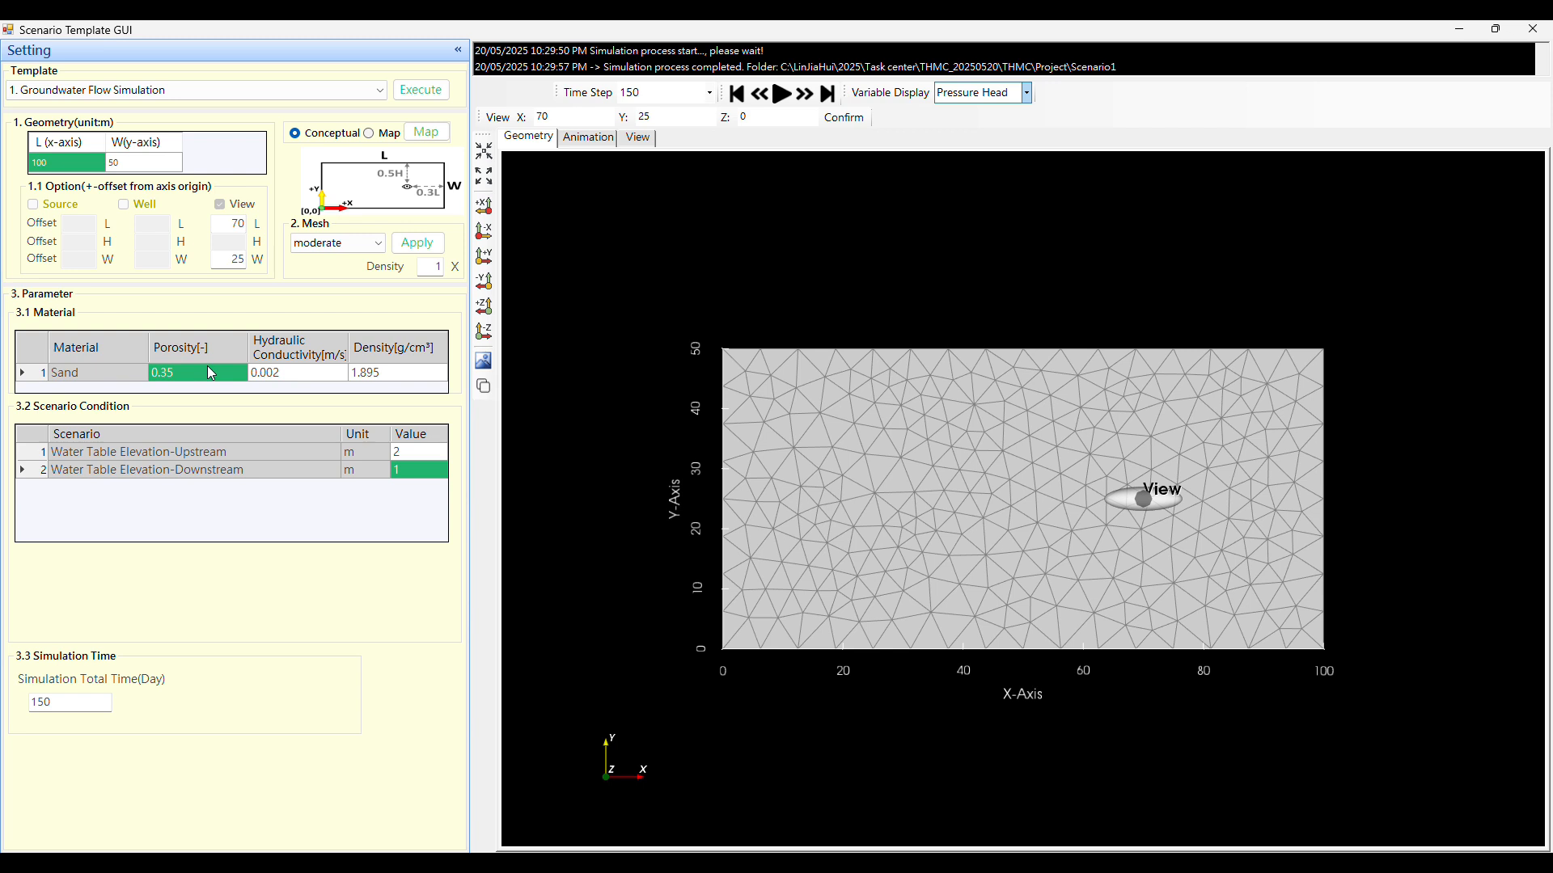
click(301, 367)
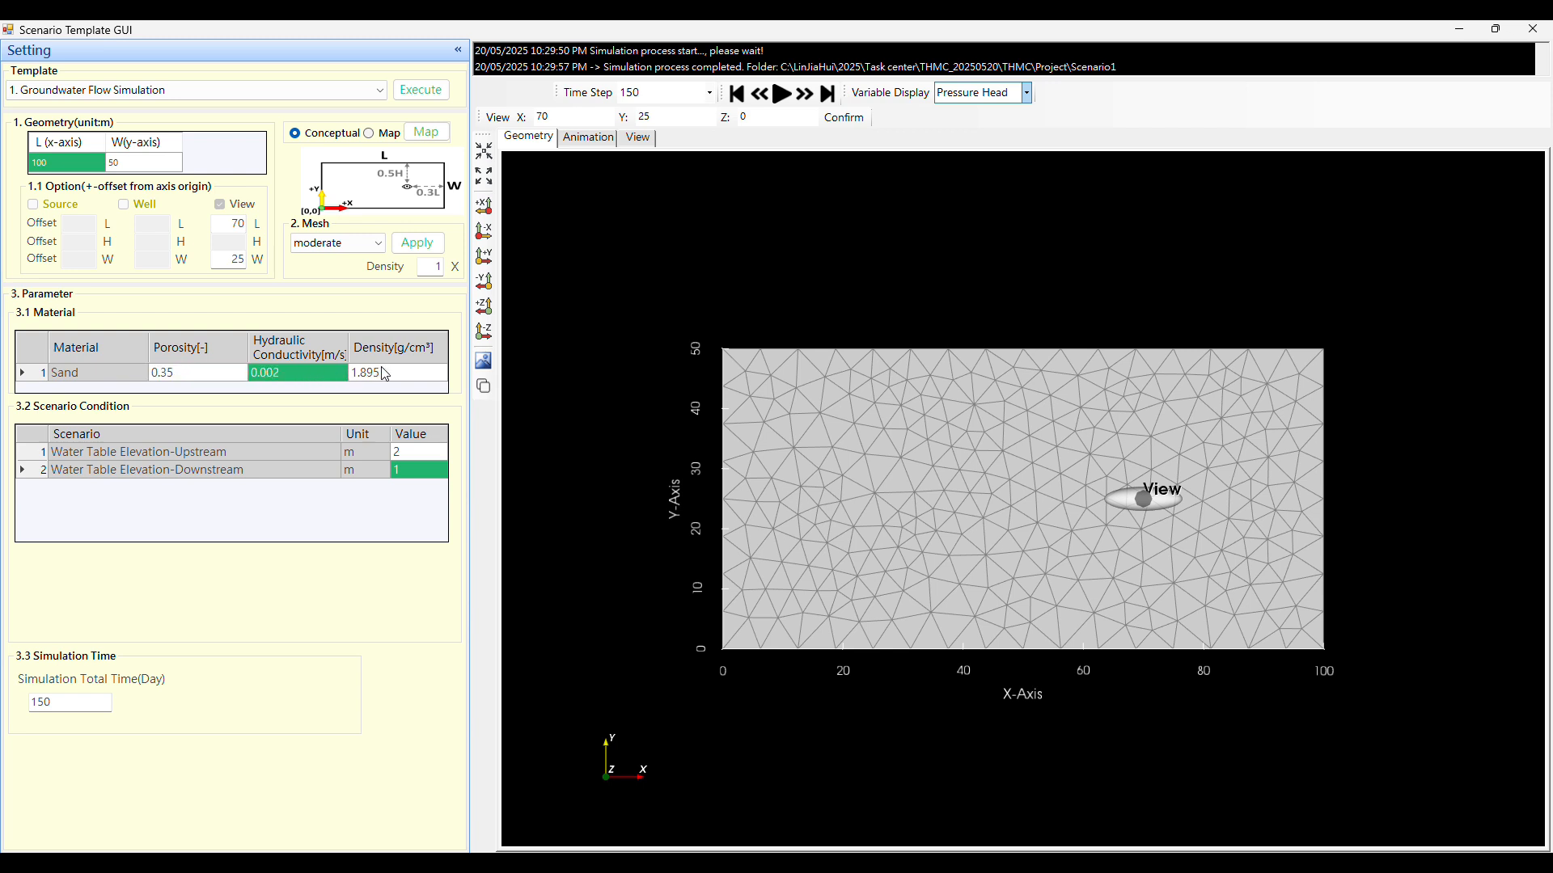
click(405, 375)
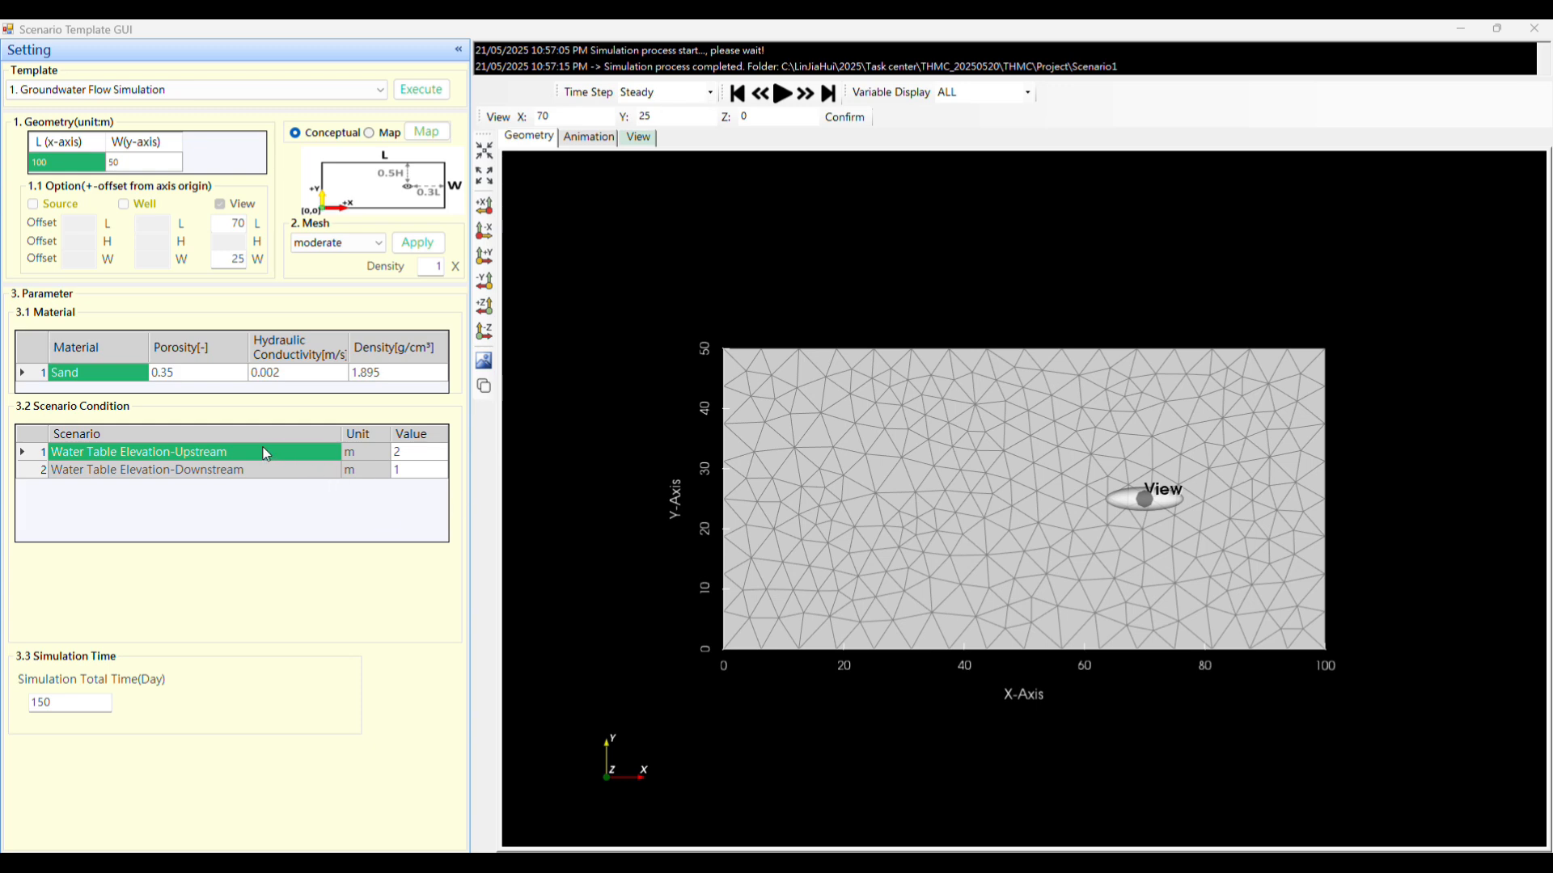
Examine the upstream and downstream water table elevation values in the scenario conditions.
click(84, 469)
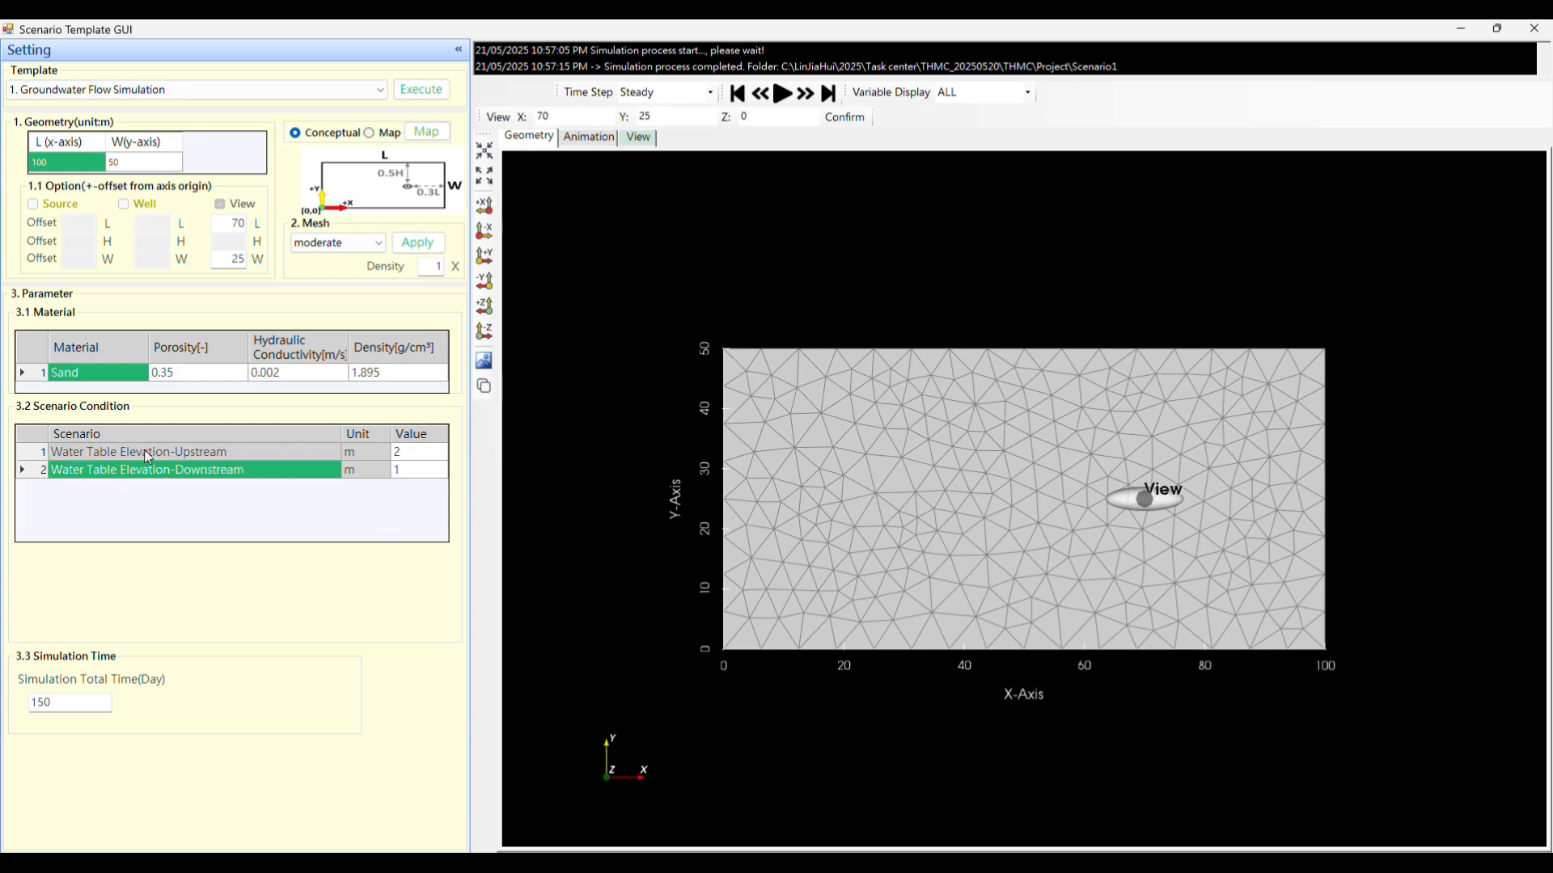
click(202, 453)
click(416, 455)
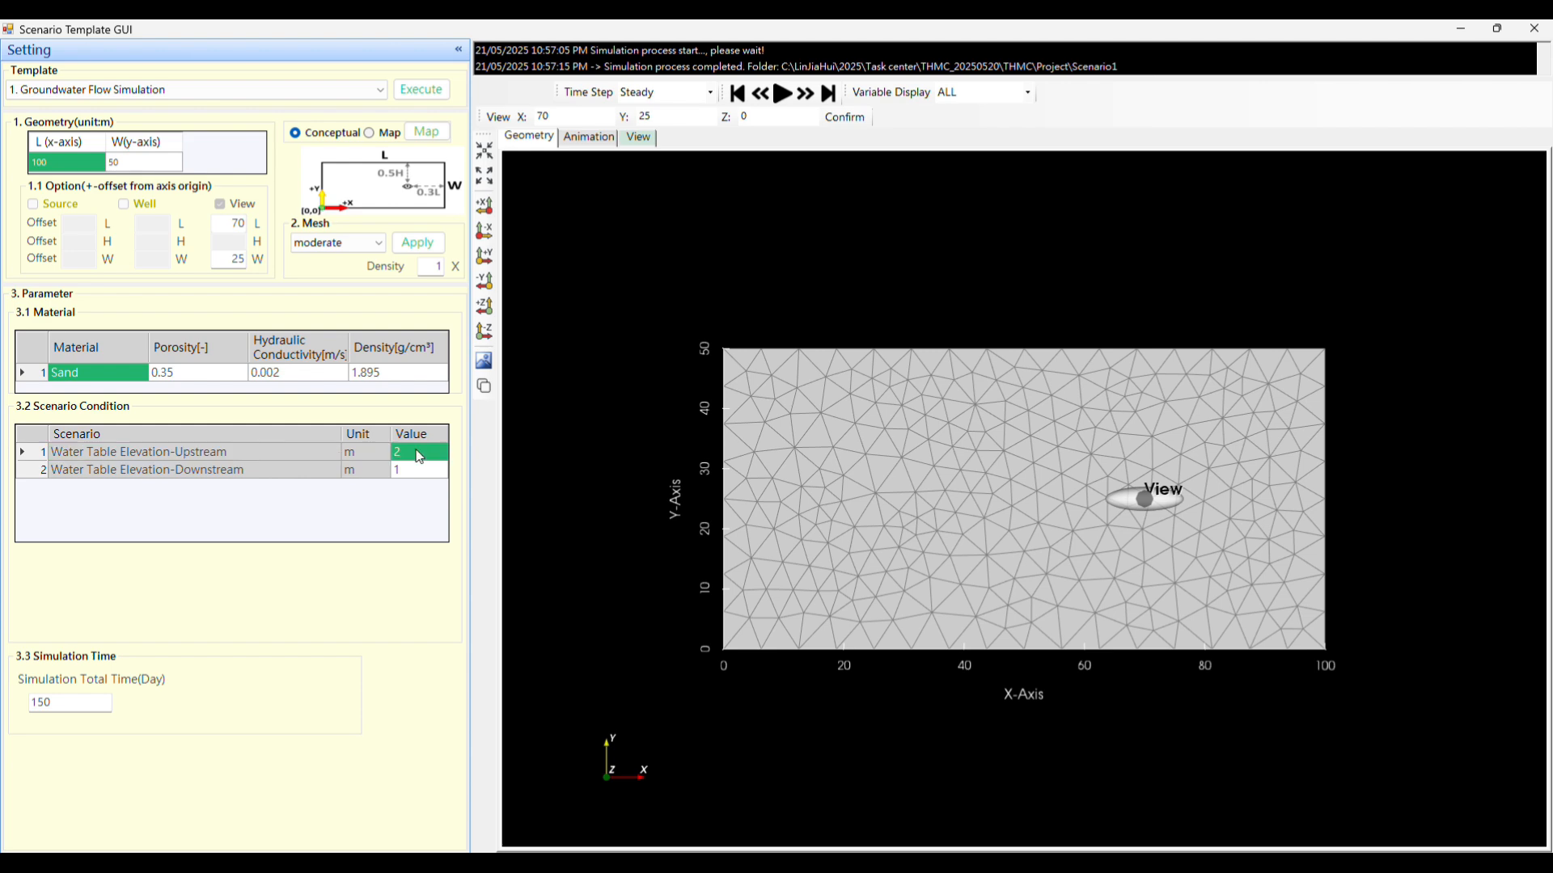
click(298, 469)
click(424, 476)
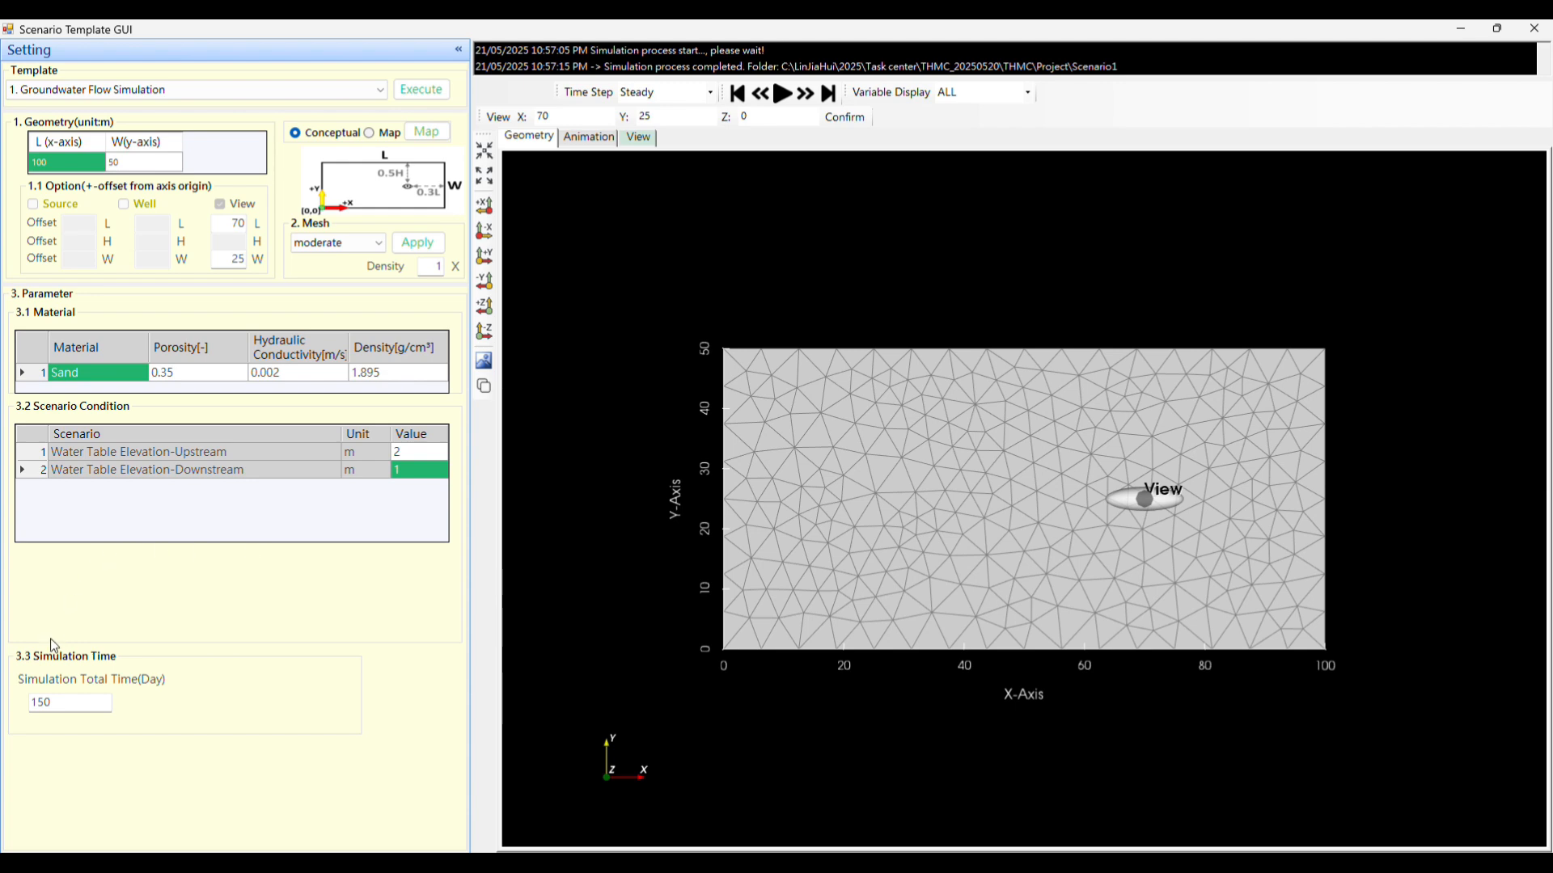
Execute the groundwater flow simulation with a total simulation time of 150 days.
click(78, 704)
double_click(78, 705)
click(78, 705)
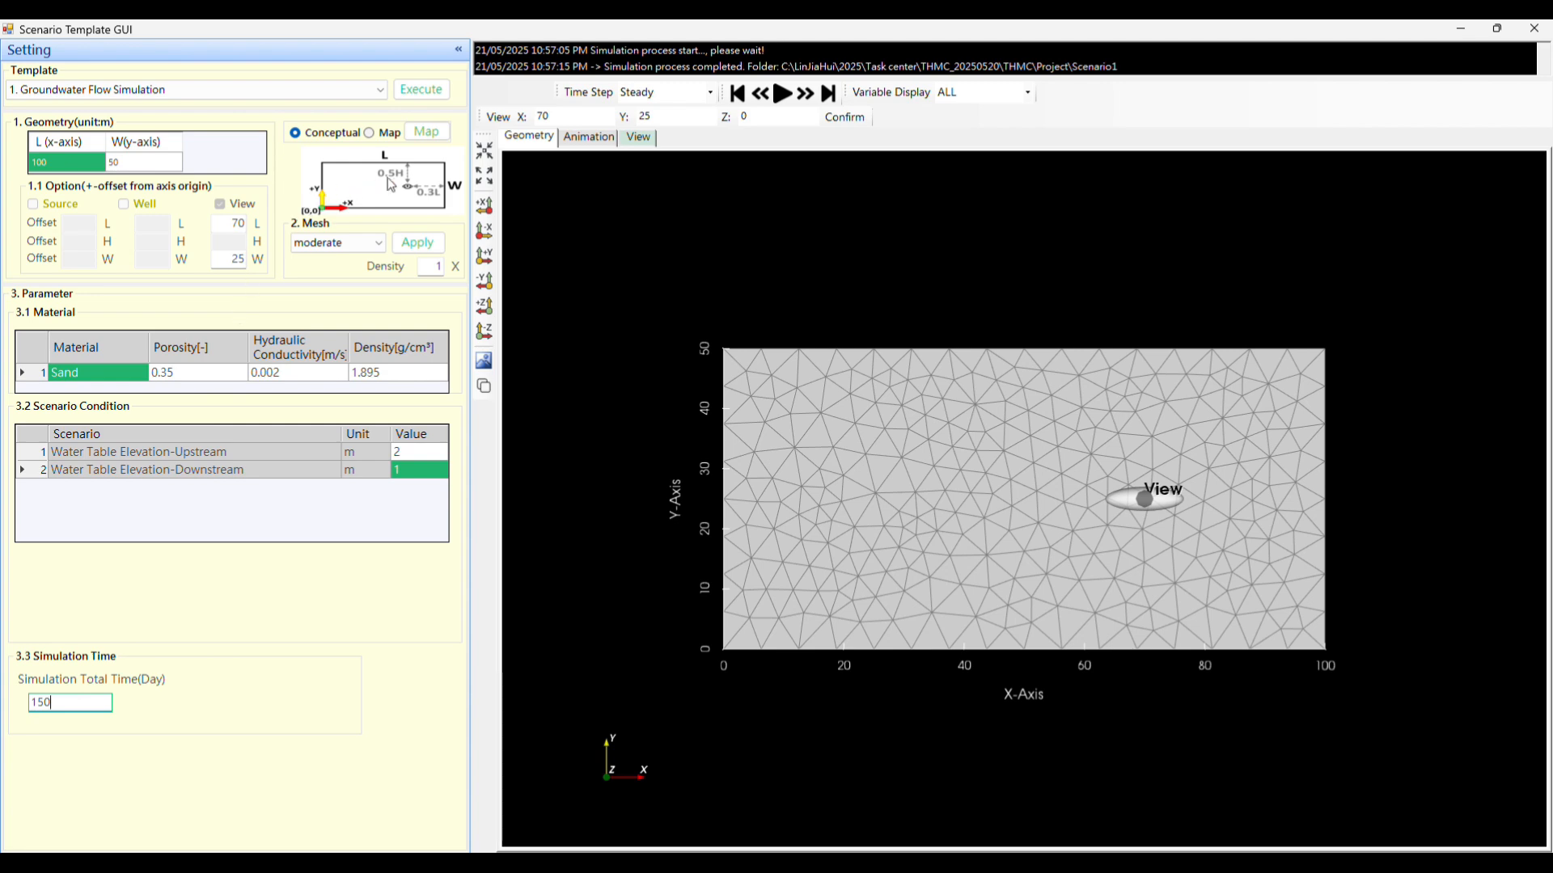
click(422, 90)
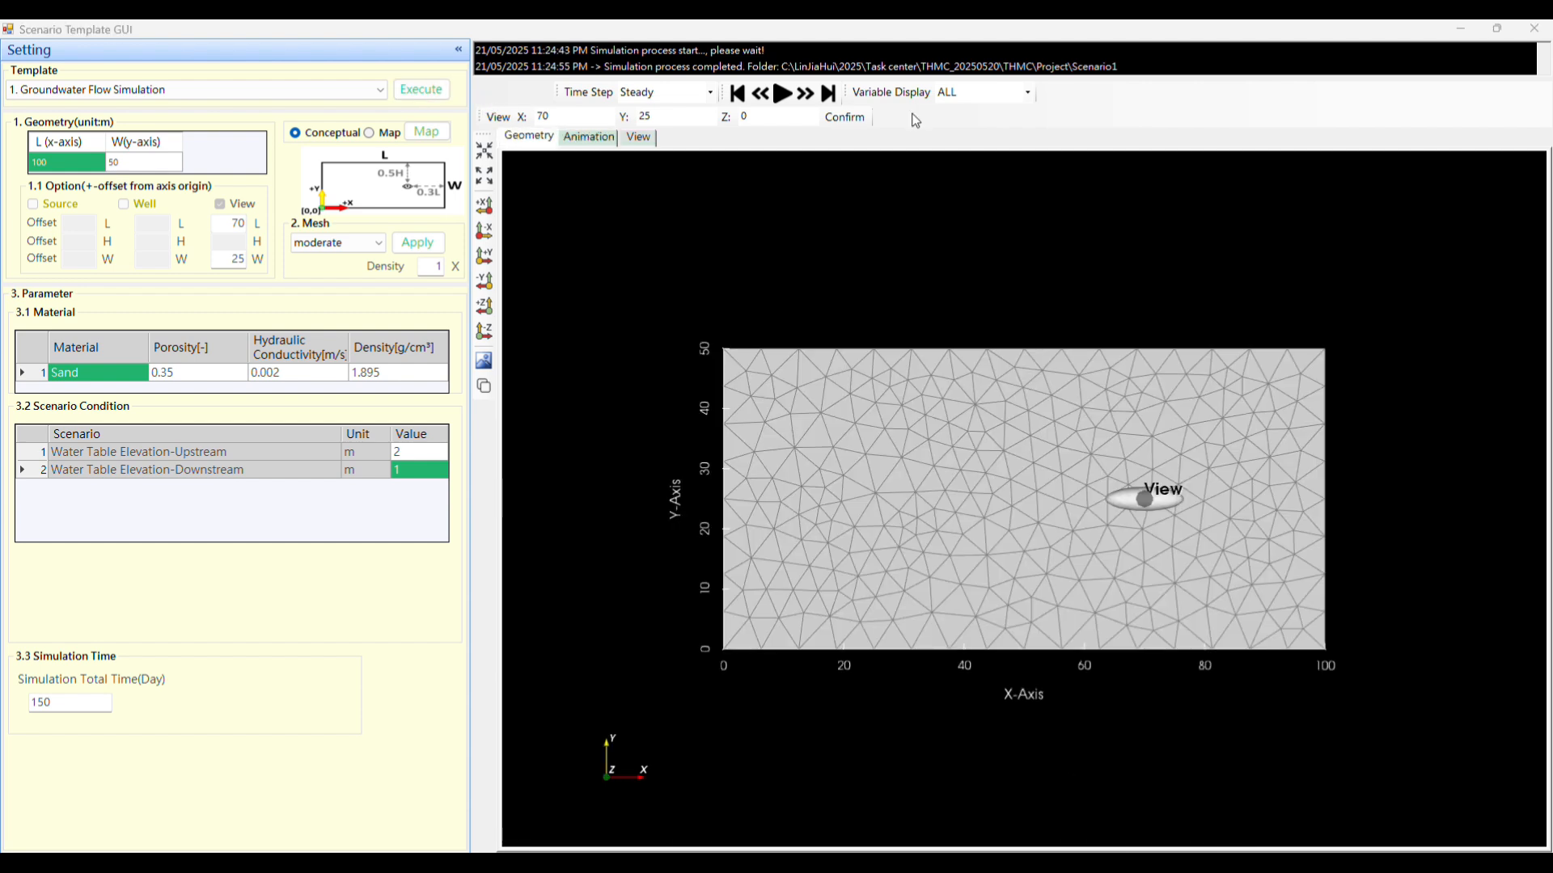
Check which variables can be displayed and play the velocity and pressure head animation.
click(912, 114)
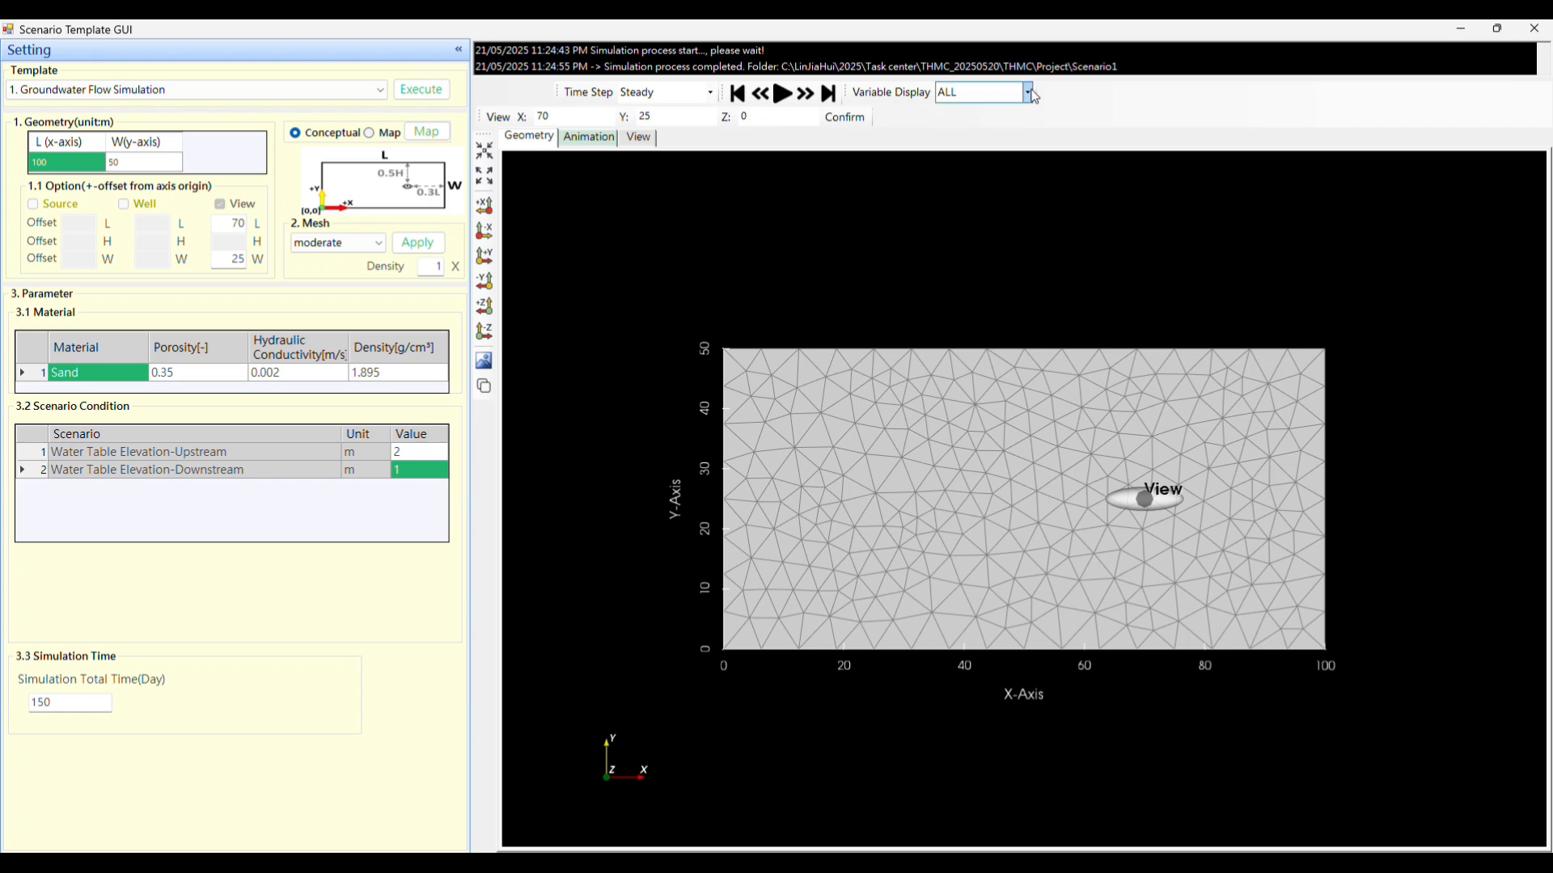
click(1028, 93)
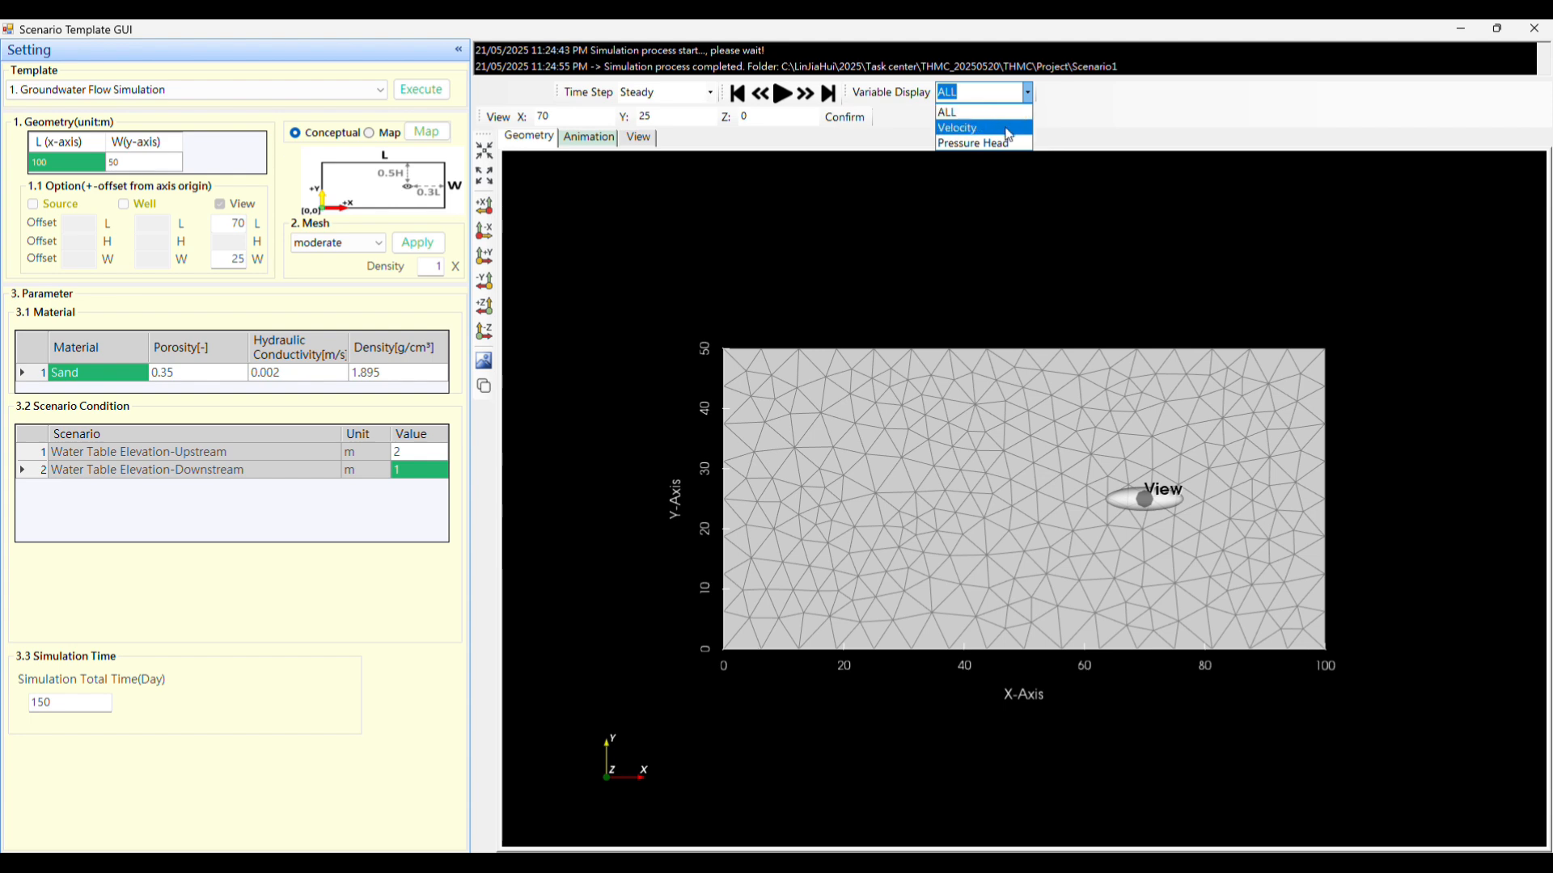
click(1077, 143)
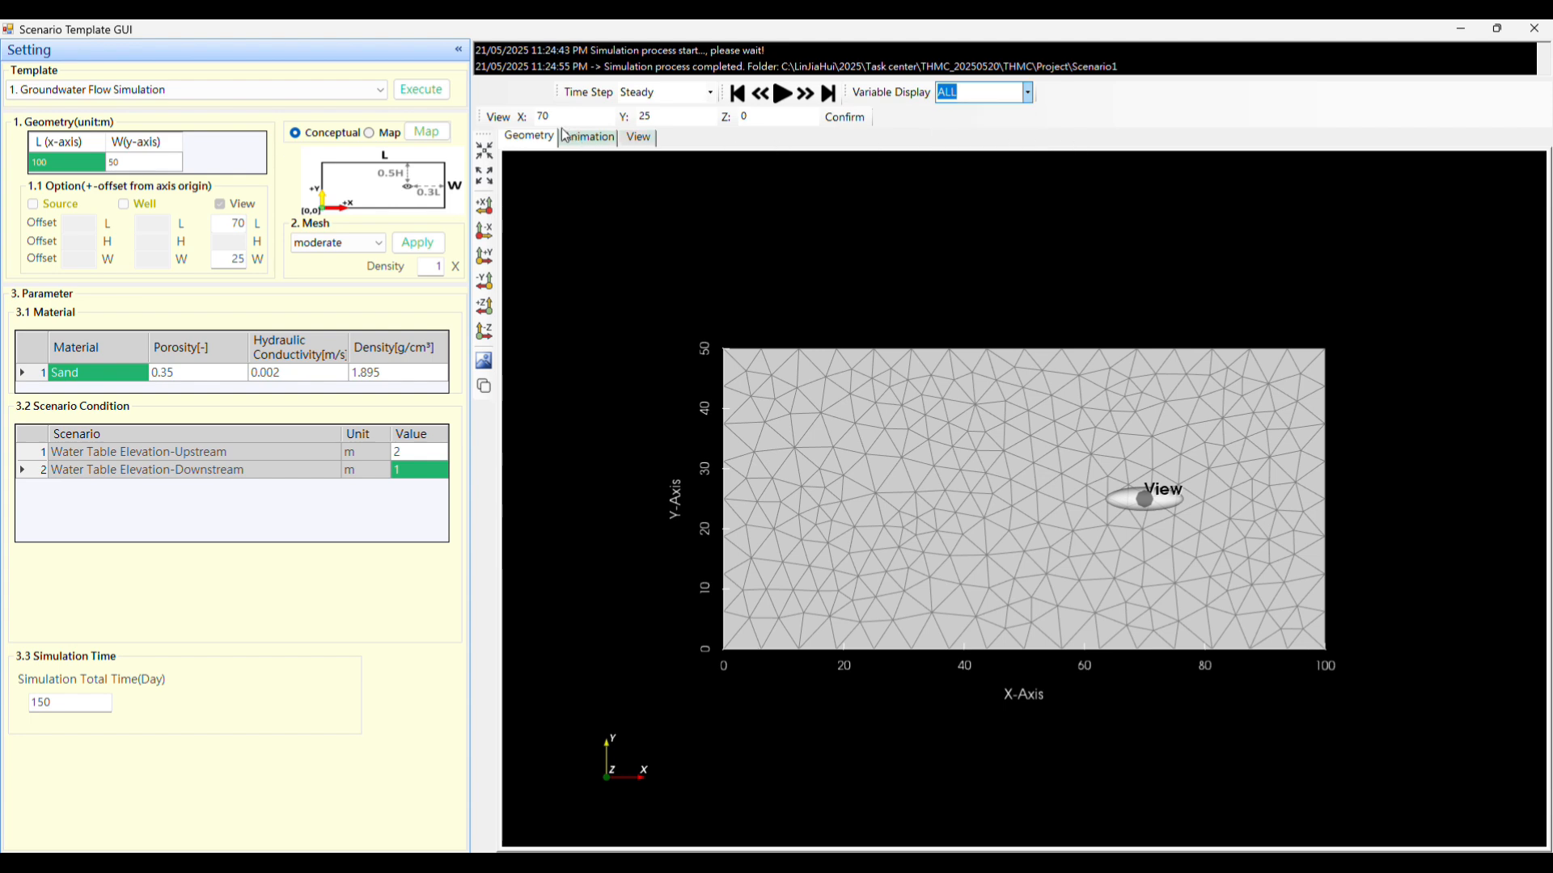
click(528, 143)
click(584, 139)
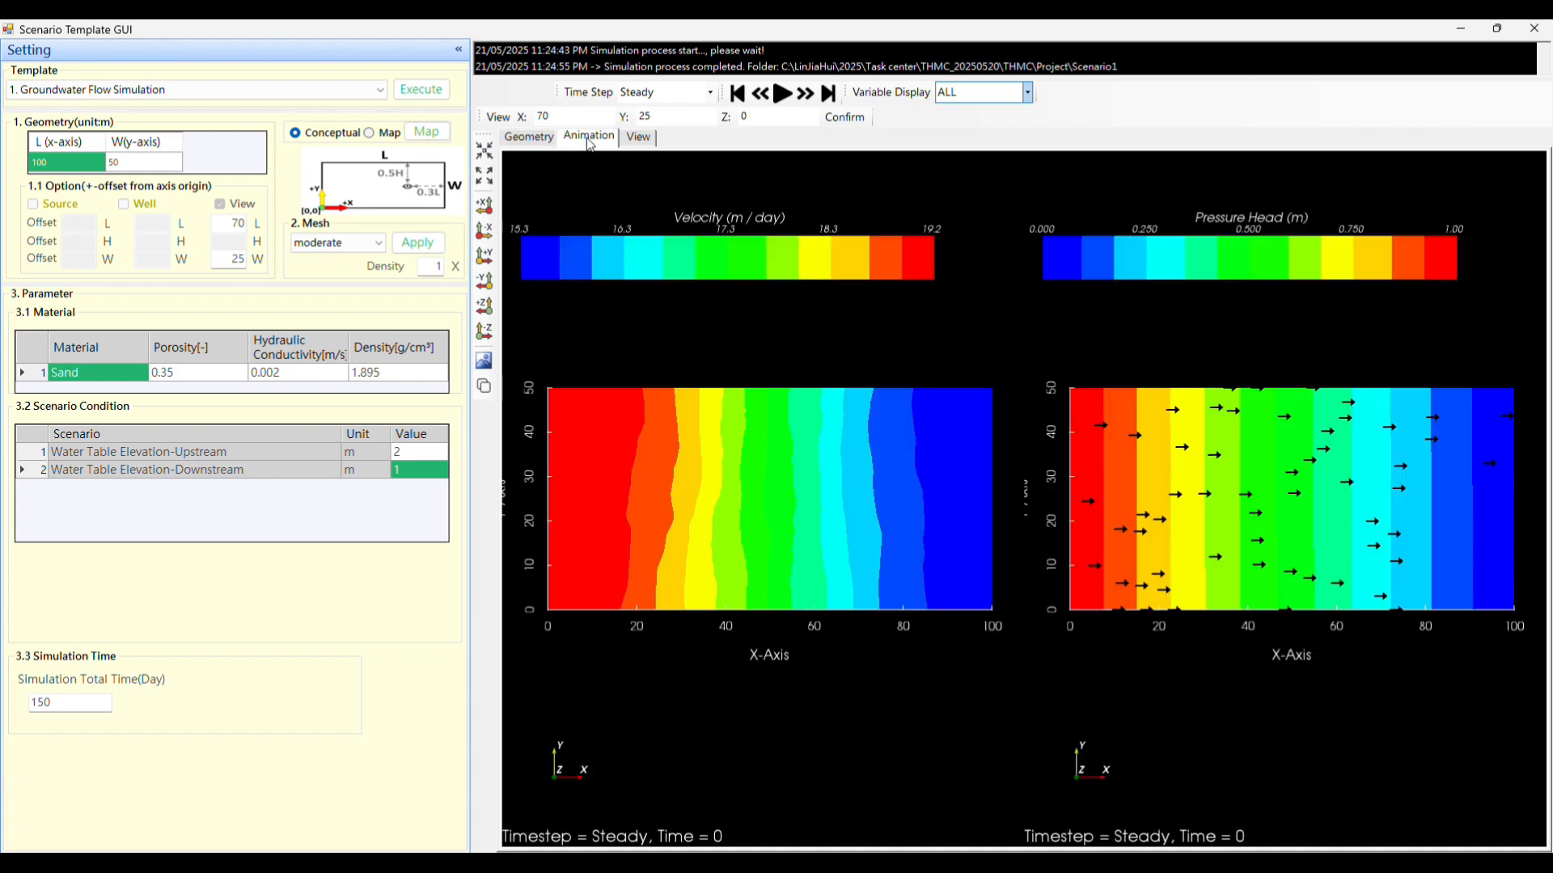
click(791, 97)
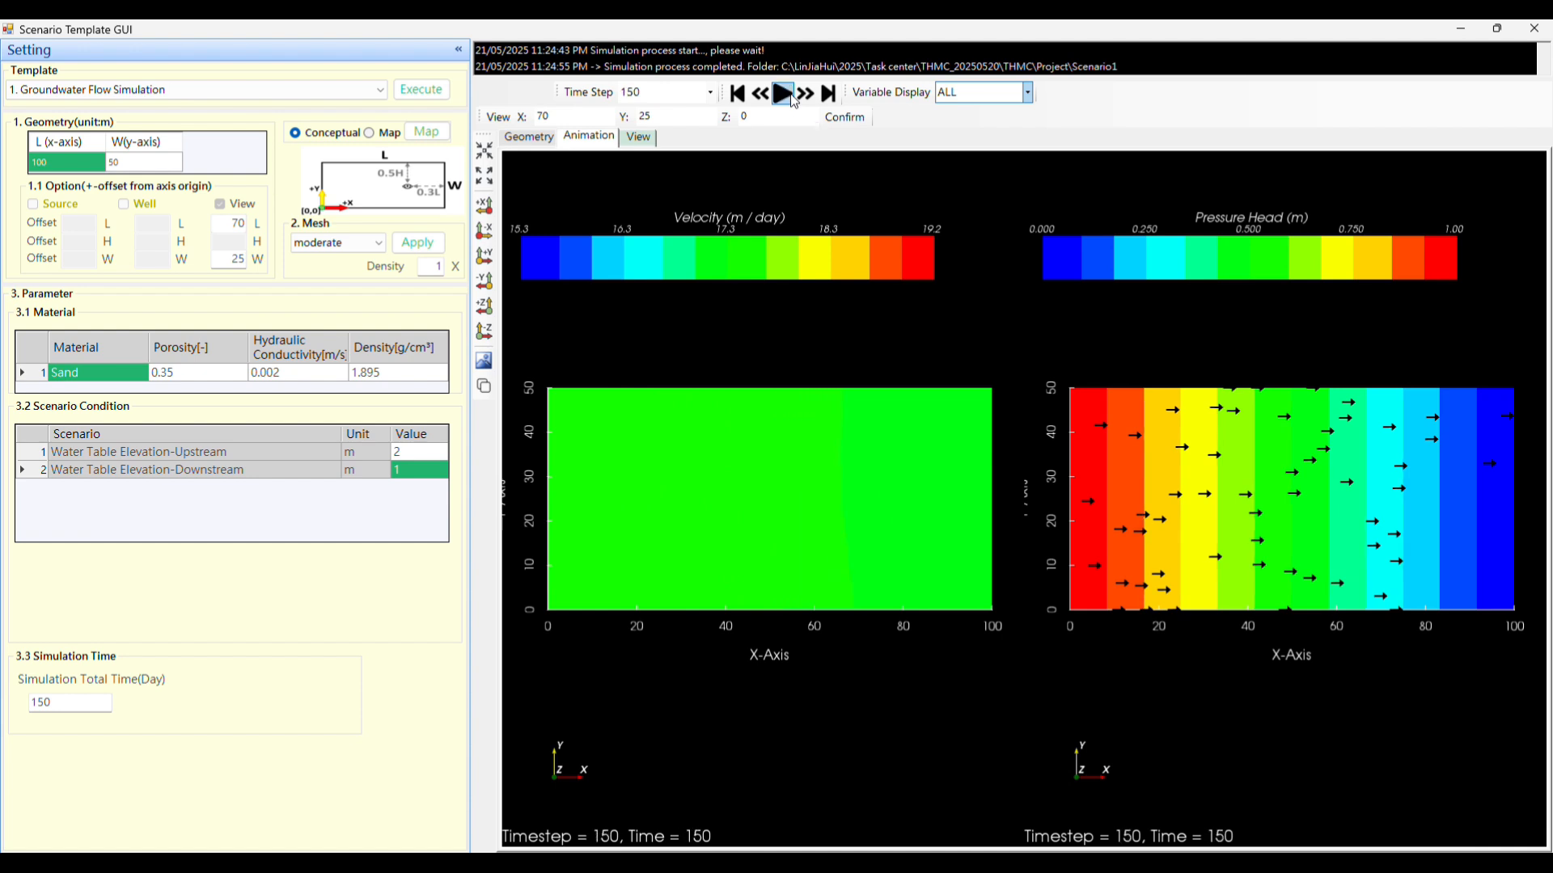
Show the animation results for Velocity alone, followed by Pressure Head alone.
click(1028, 93)
click(978, 124)
click(1028, 93)
click(984, 142)
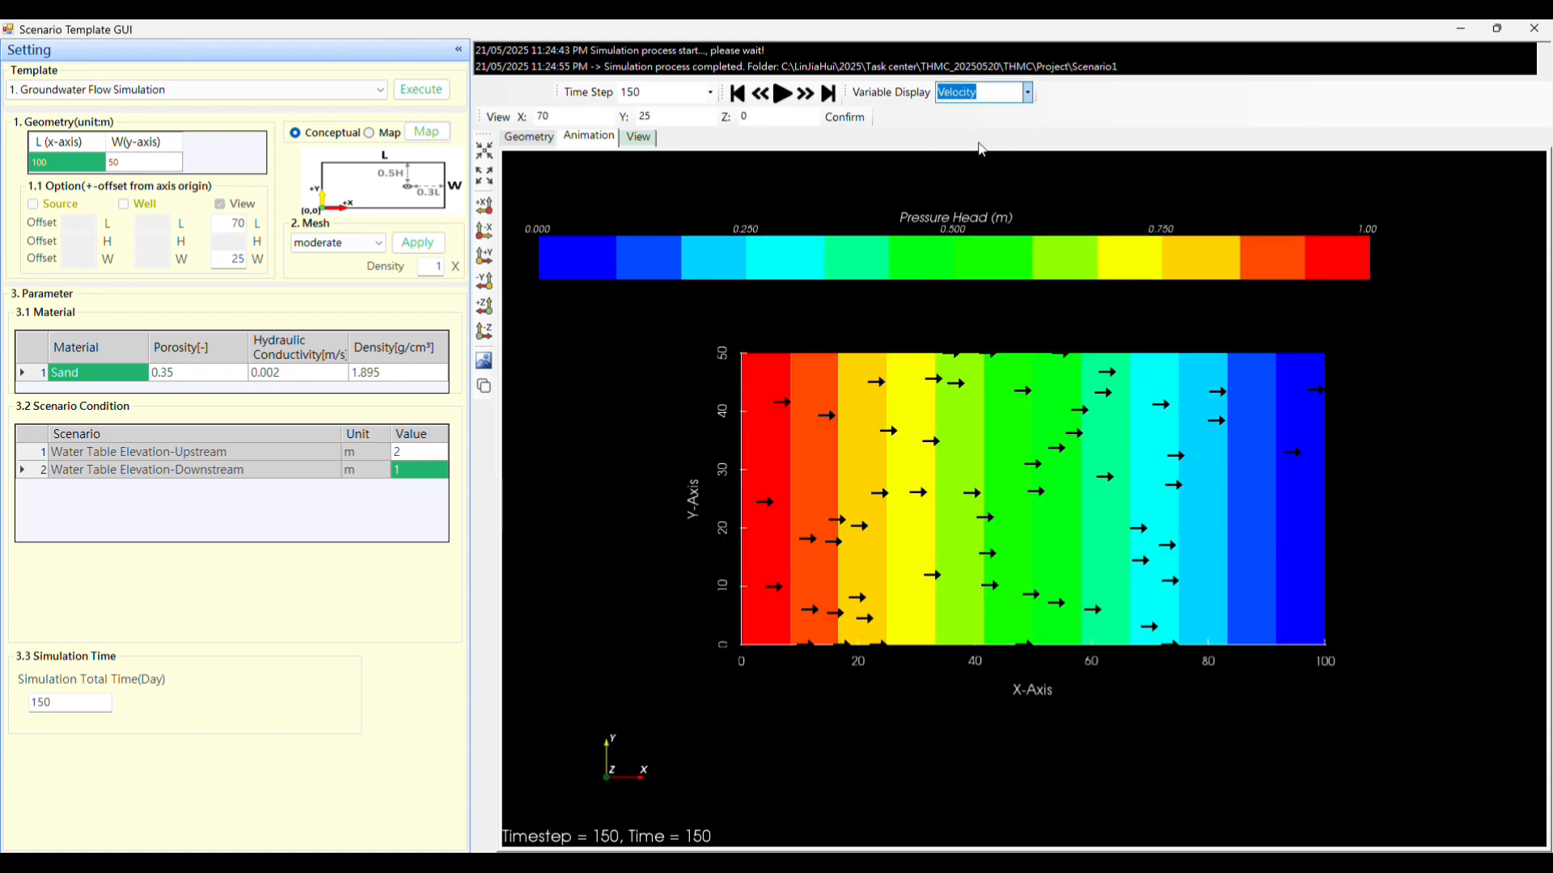
Read the first data point of the observation point's Pressure Head chart and the first and last points of its Velocity chart.
click(639, 137)
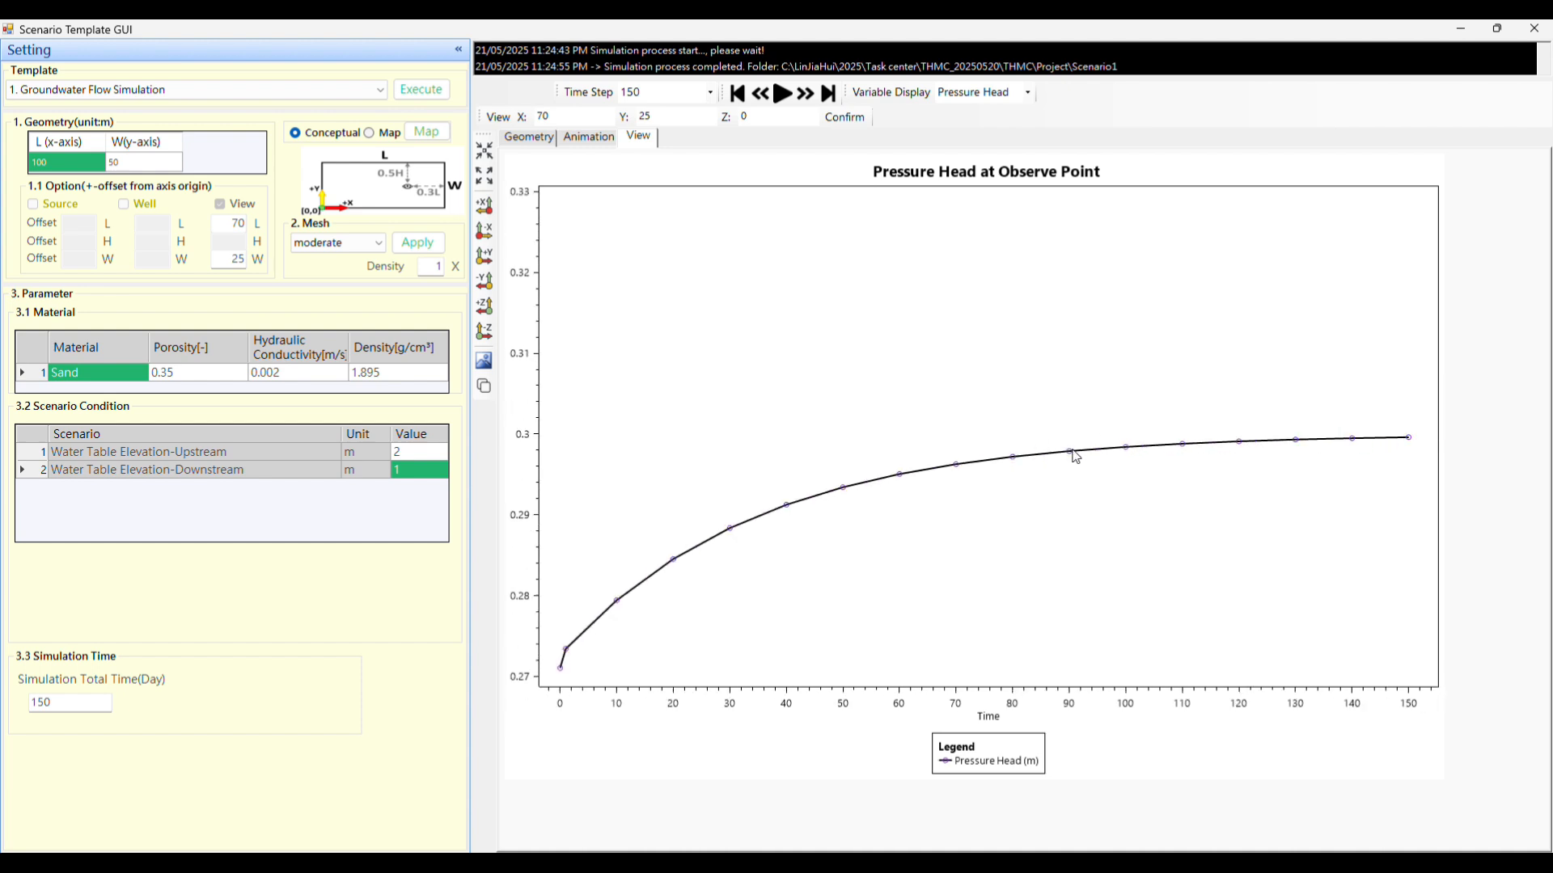
mouse_move(561, 670)
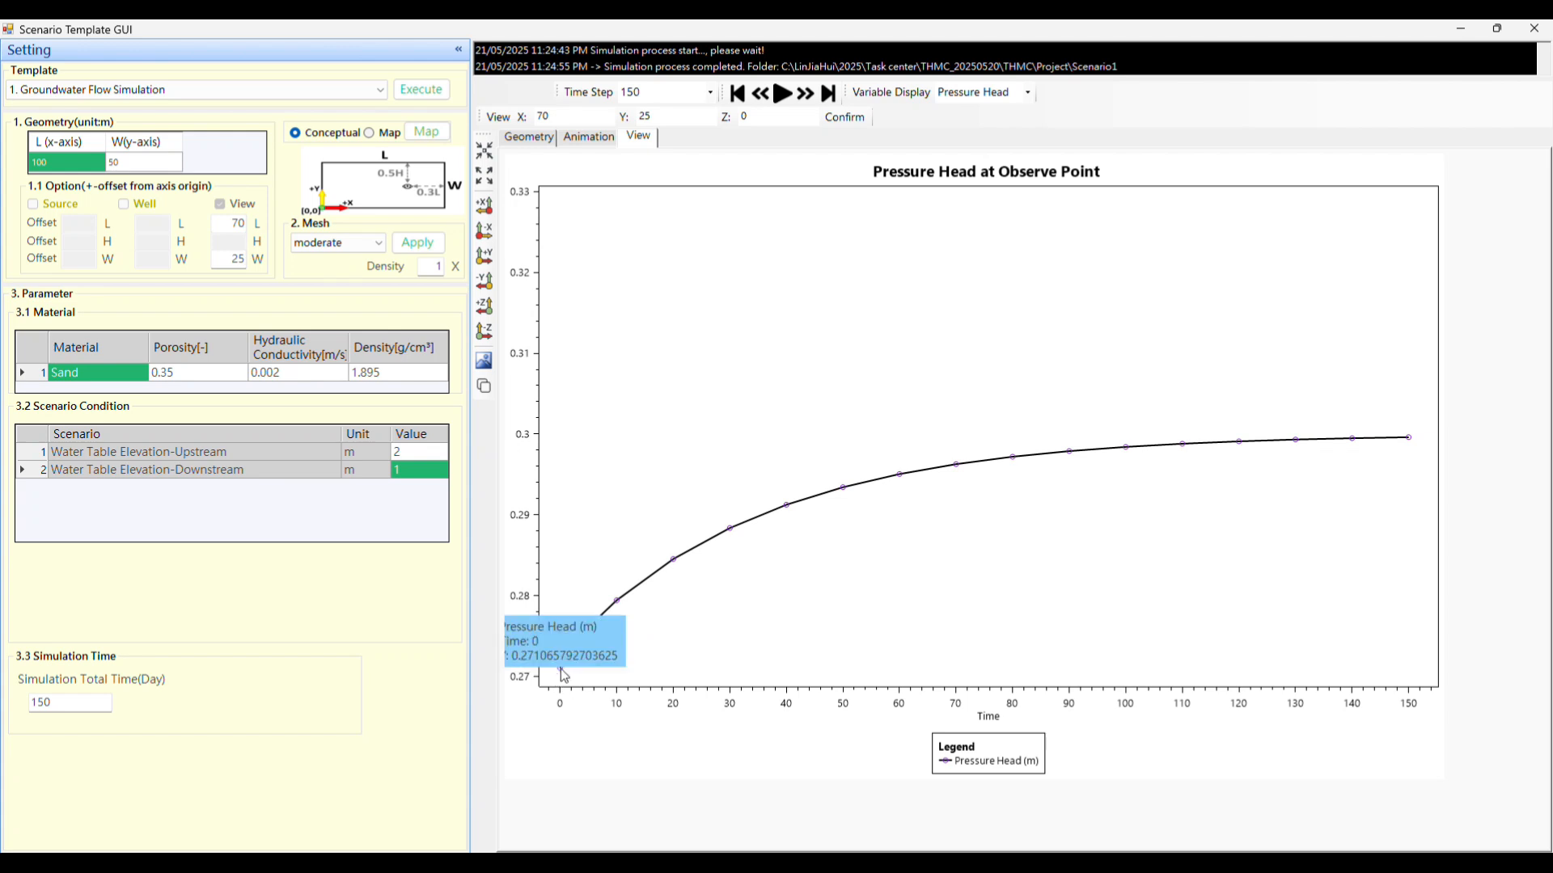
click(1028, 92)
click(986, 133)
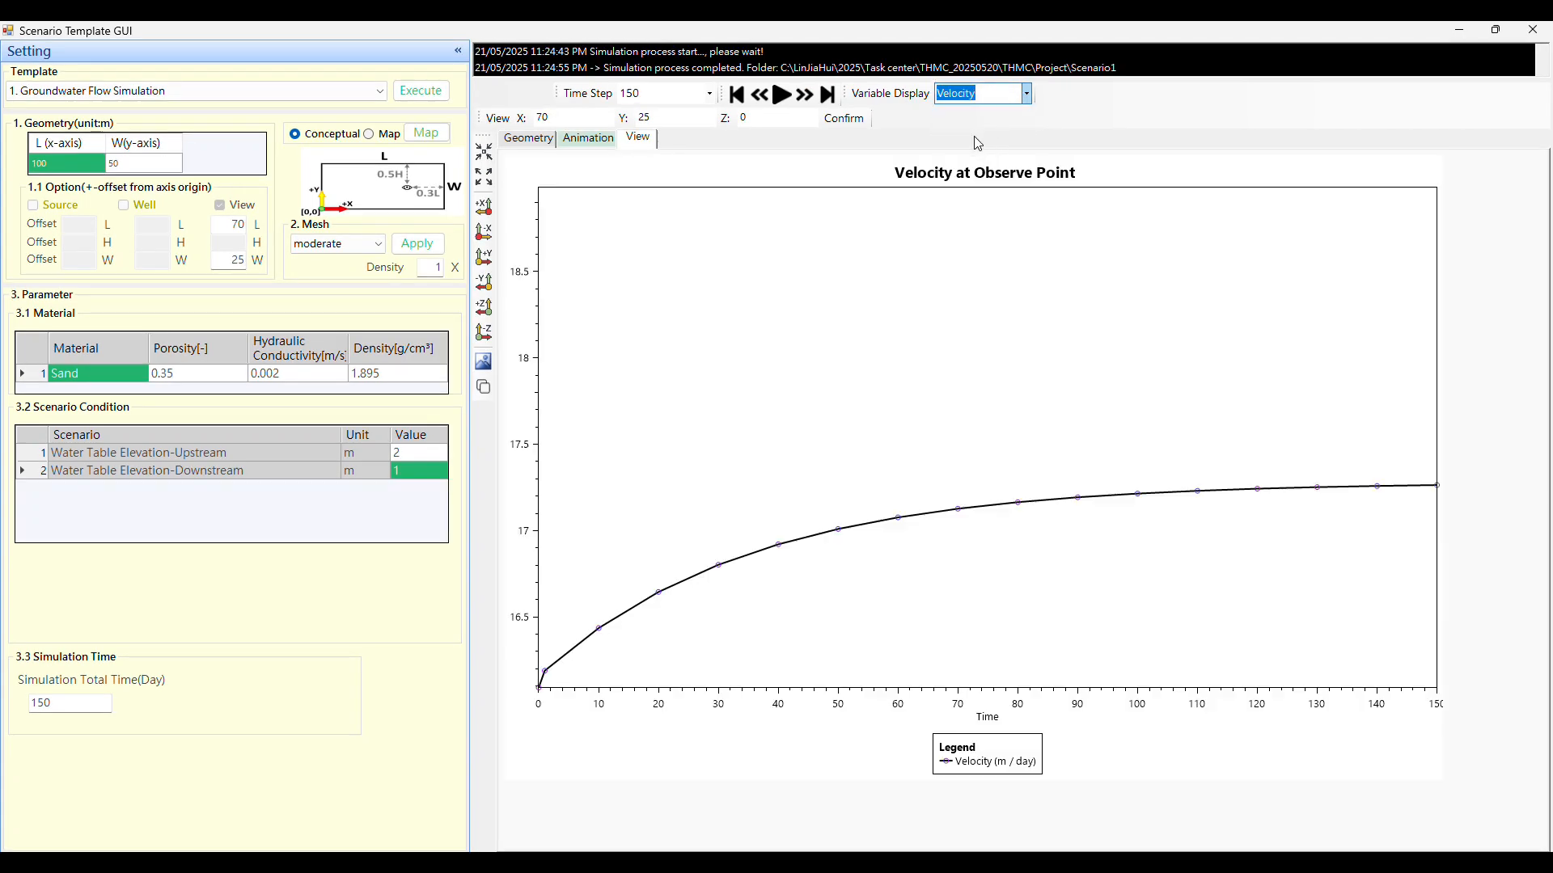
scroll(783, 558, up, 3)
scroll(783, 559, down, 3)
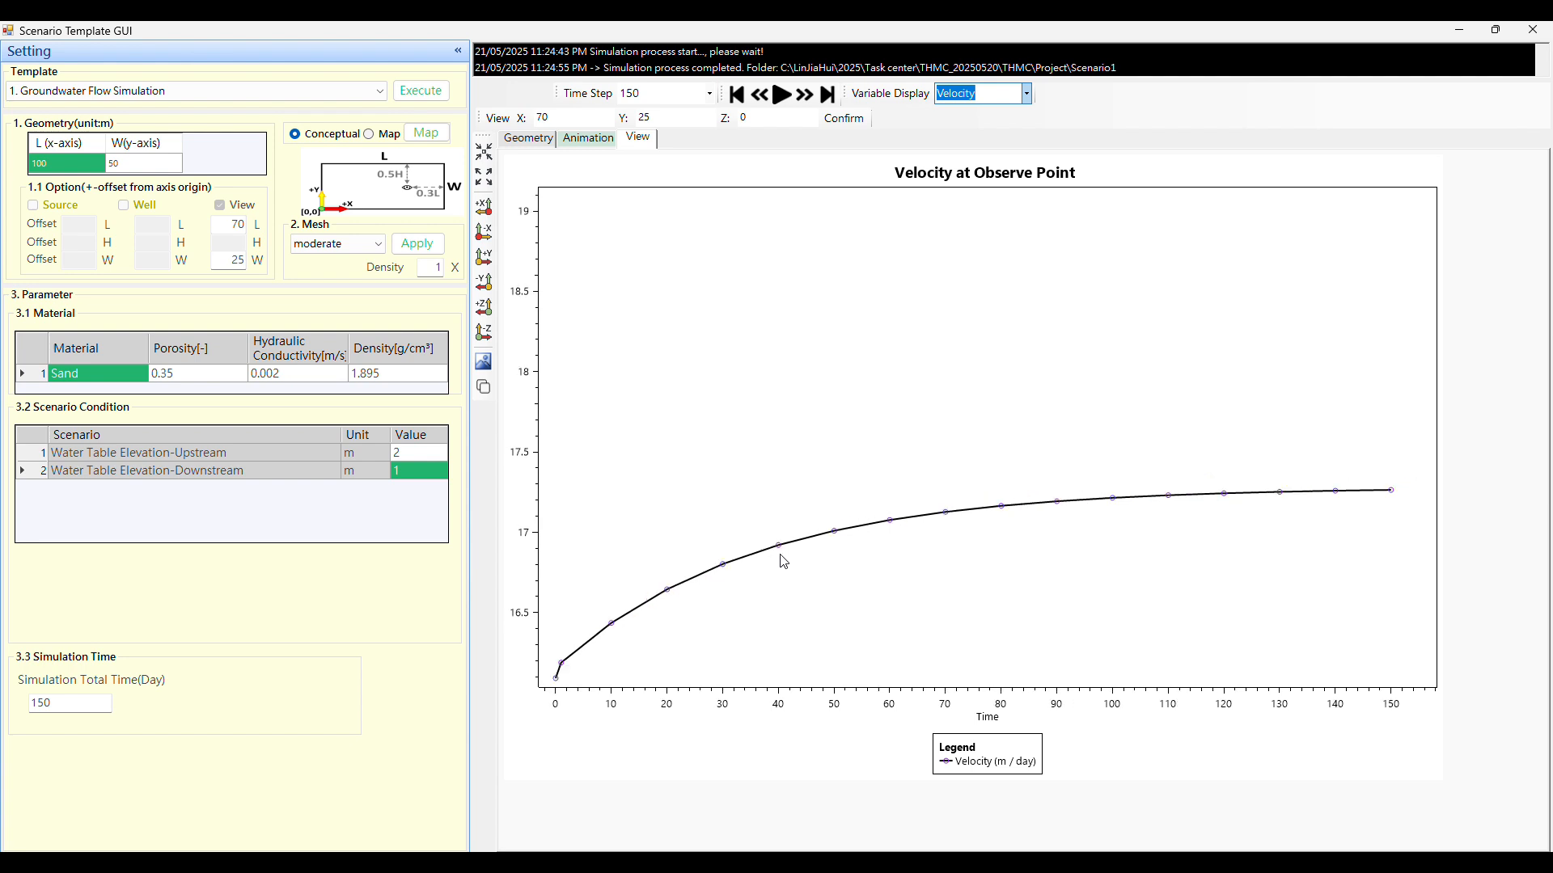
click(564, 666)
mouse_move(1397, 499)
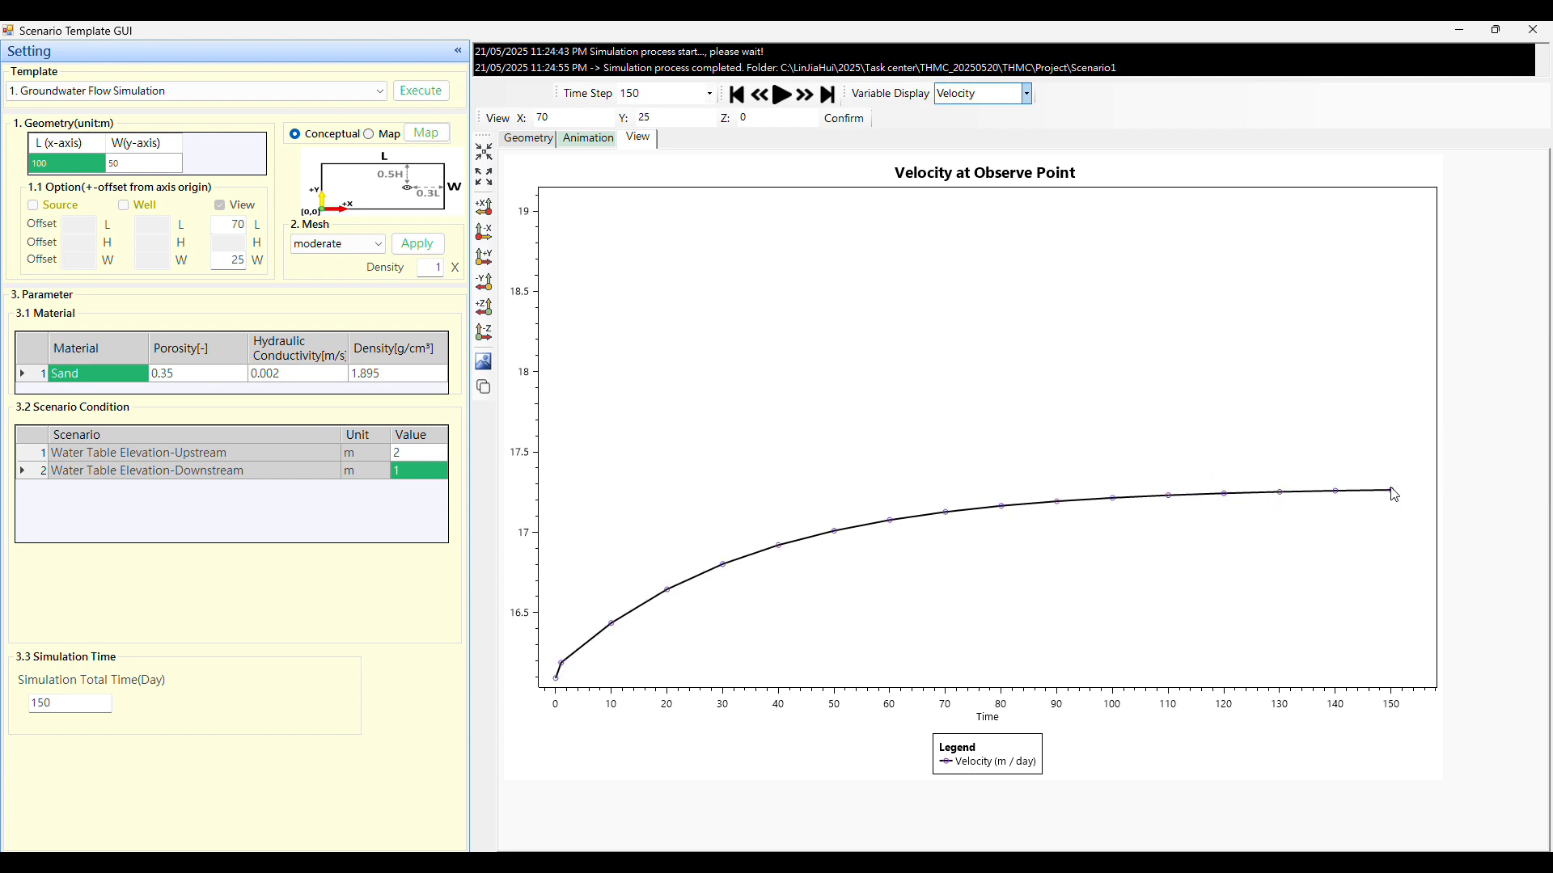